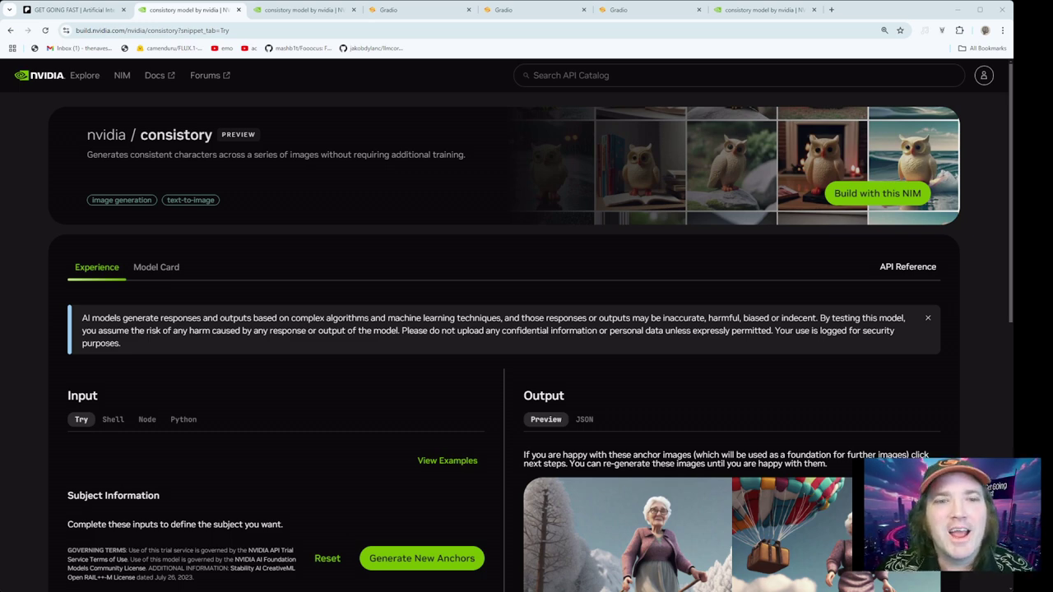
Highlight the model's one-line description and scroll down the page
{"action": "left_click_drag", "start_coordinate": [92, 154], "coordinate": [469, 158]}
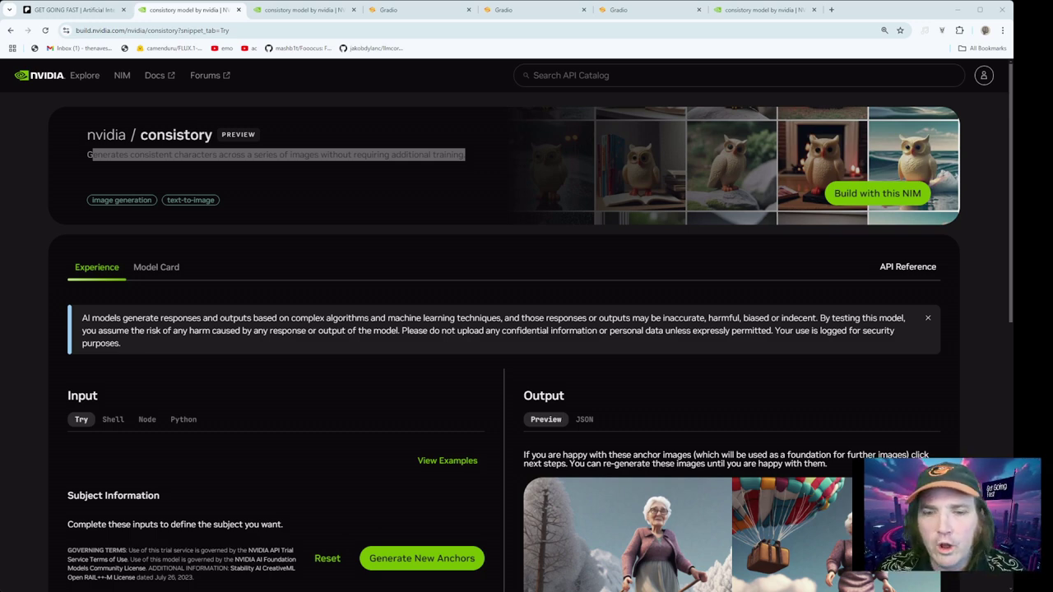
{"action": "scroll", "coordinate": [527, 329], "scroll_direction": "down", "scroll_amount": 3}
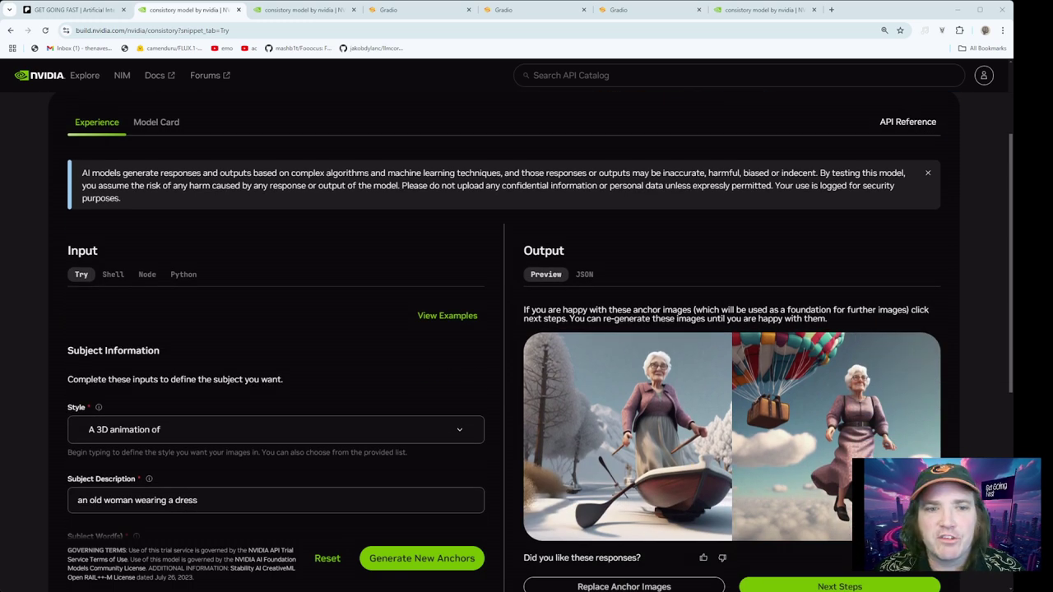
{"action": "scroll", "coordinate": [526, 329], "scroll_direction": "down", "scroll_amount": 2}
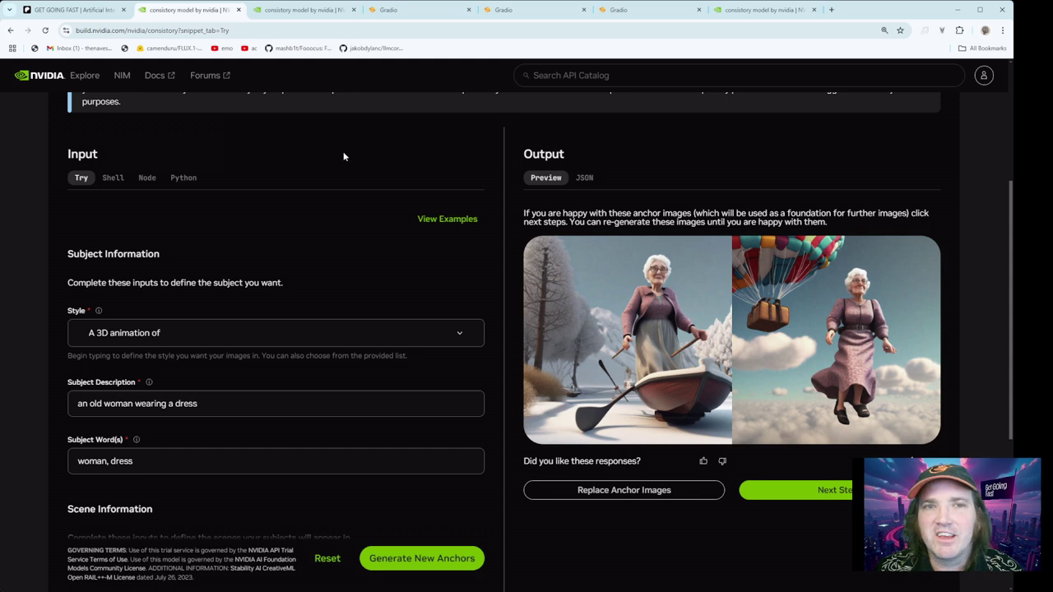
Show the Python request code on the consistory page with the kid images
{"action": "left_click", "coordinate": [274, 15]}
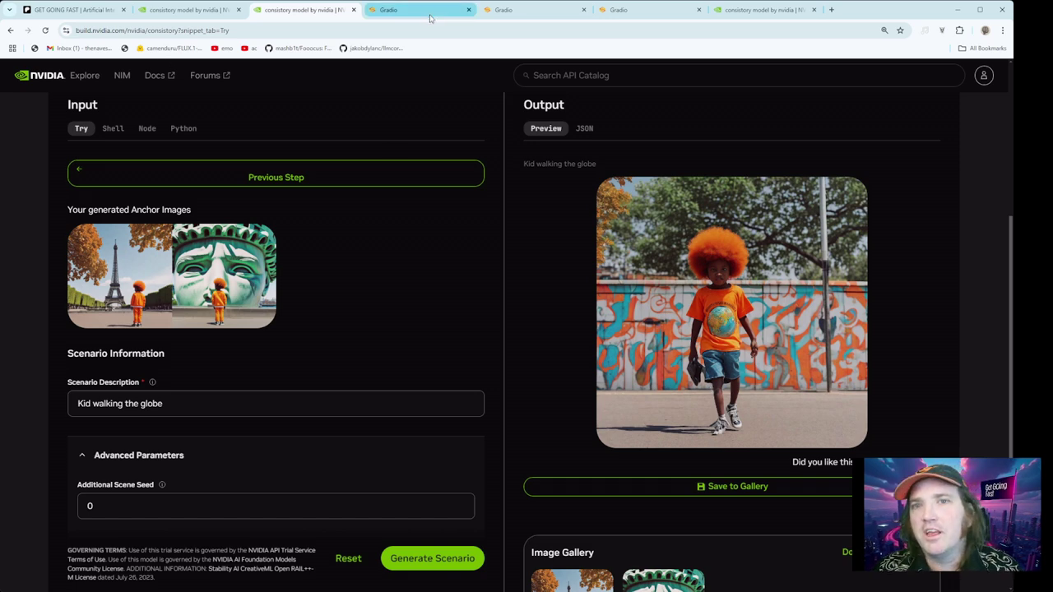
{"action": "scroll", "coordinate": [187, 202], "scroll_direction": "up", "scroll_amount": 1}
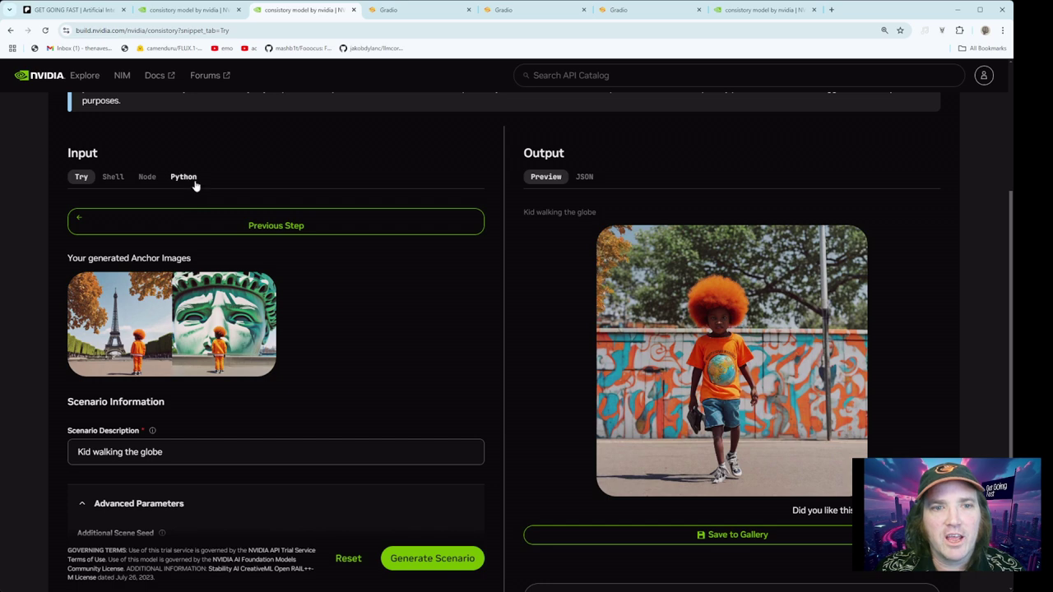
{"action": "left_click", "coordinate": [194, 181]}
{"action": "scroll", "coordinate": [197, 305], "scroll_direction": "down", "scroll_amount": 1}
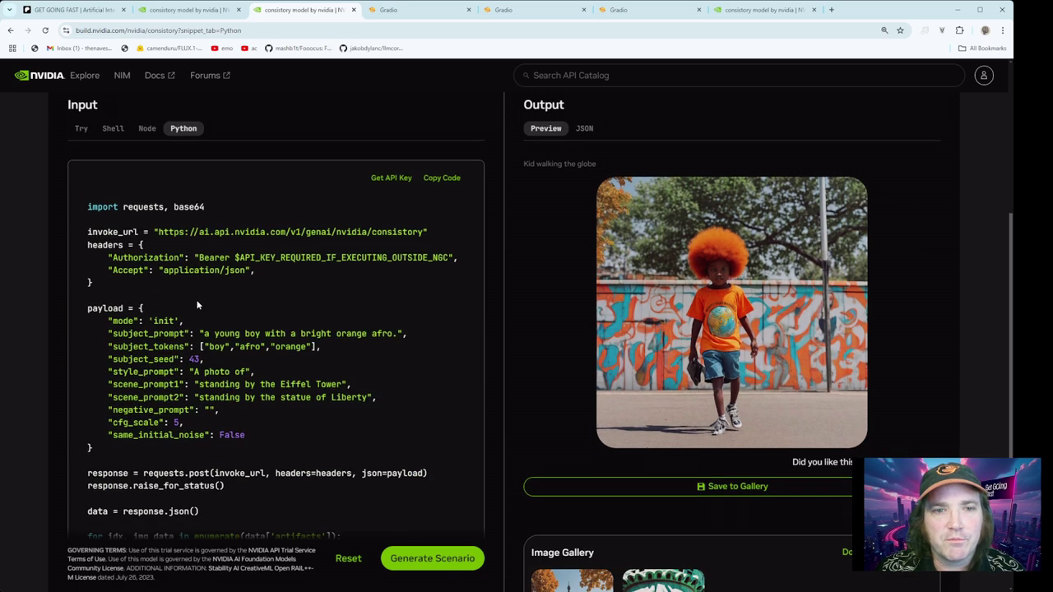
{"action": "scroll", "coordinate": [358, 211], "scroll_direction": "up", "scroll_amount": 1}
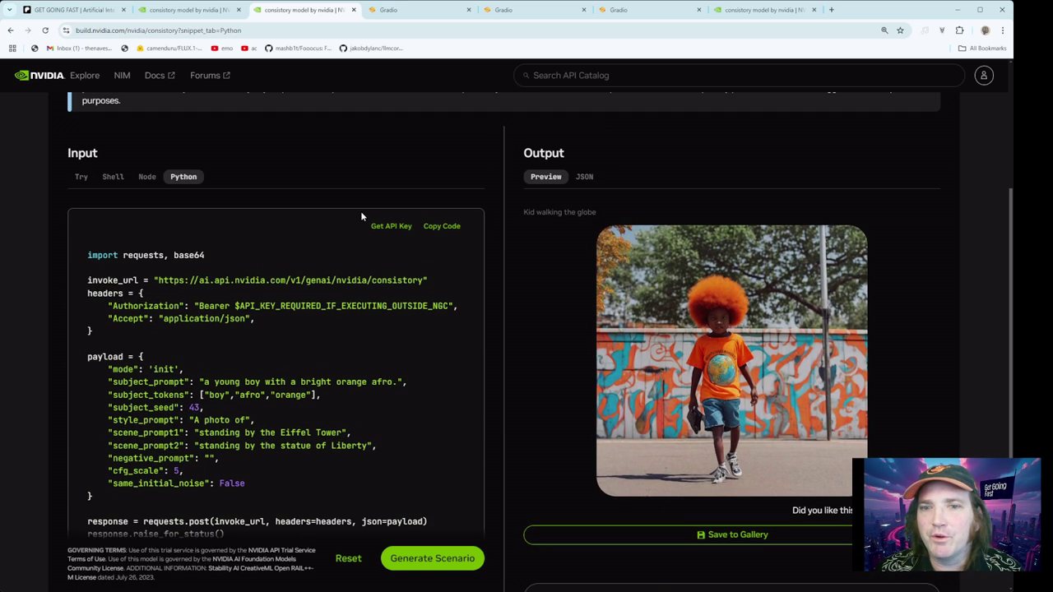
{"action": "scroll", "coordinate": [307, 205], "scroll_direction": "down", "scroll_amount": 1}
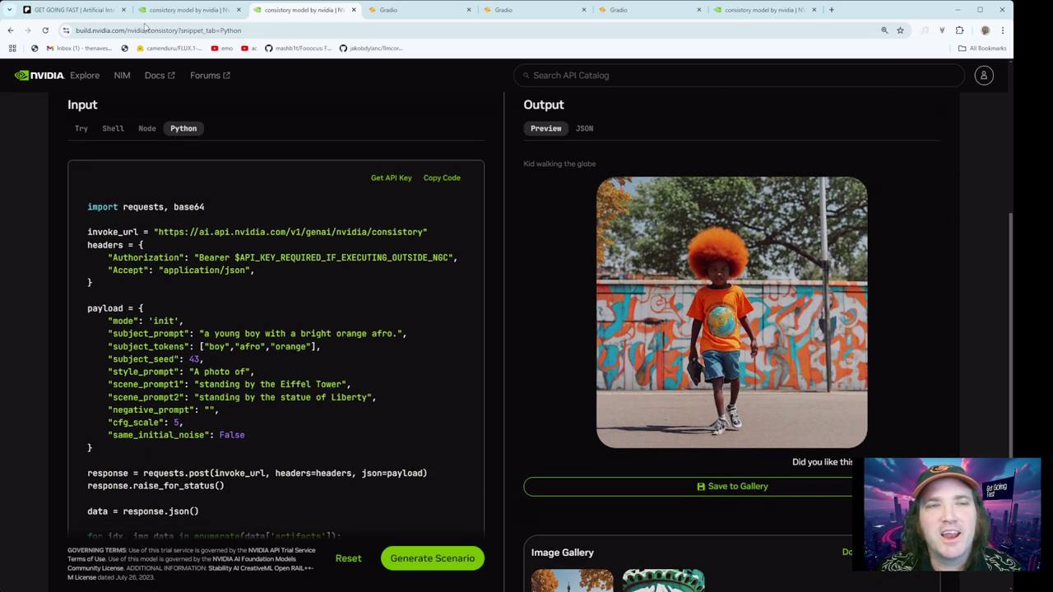
Show the Patreon 'Early Access Preview: NVIDIA Consistory Demo' post with its installer attachment
{"action": "left_click", "coordinate": [76, 10]}
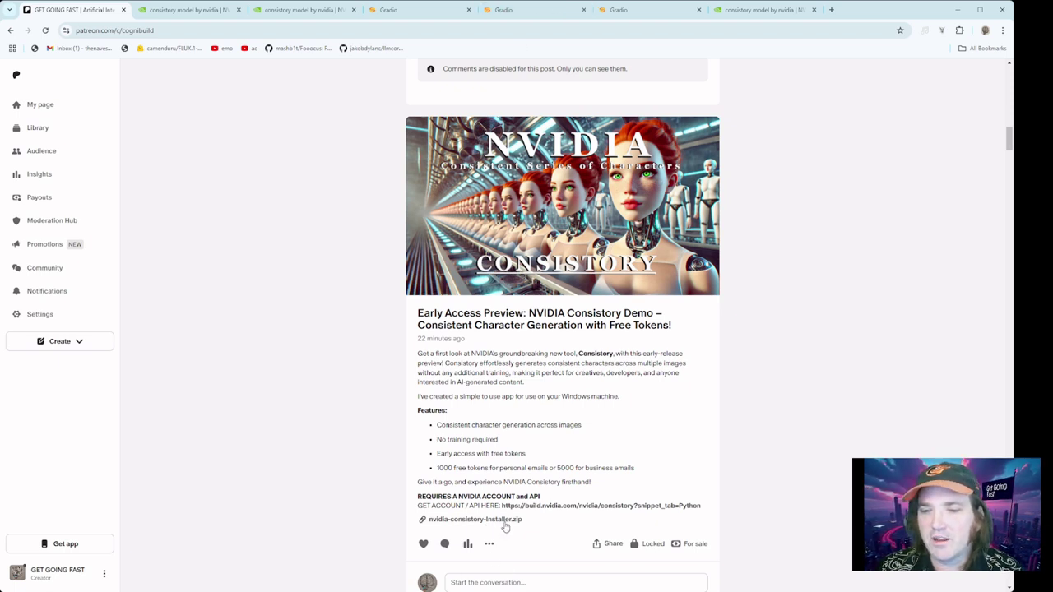
Review the local demos' neonpunk old-woman results, then go back to the hosted consistory page
{"action": "left_click", "coordinate": [523, 11]}
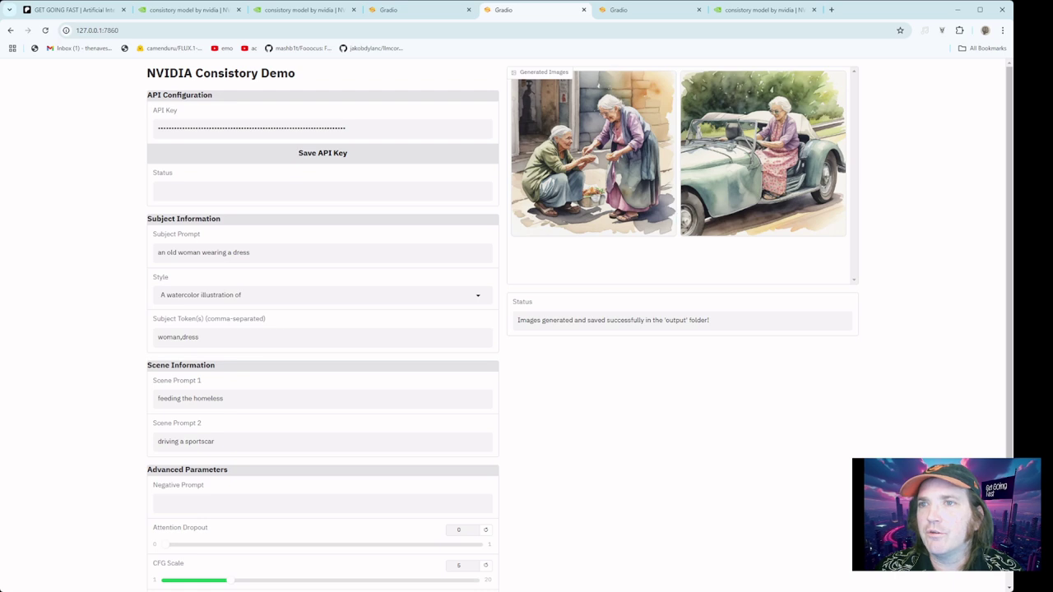
{"action": "left_click", "coordinate": [623, 11]}
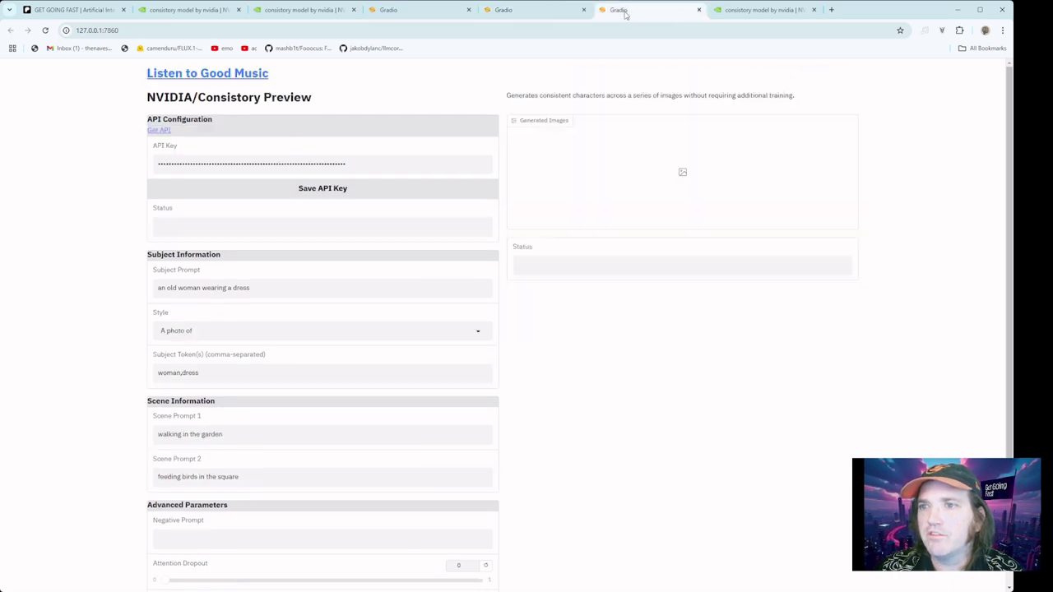
{"action": "left_click", "coordinate": [411, 10]}
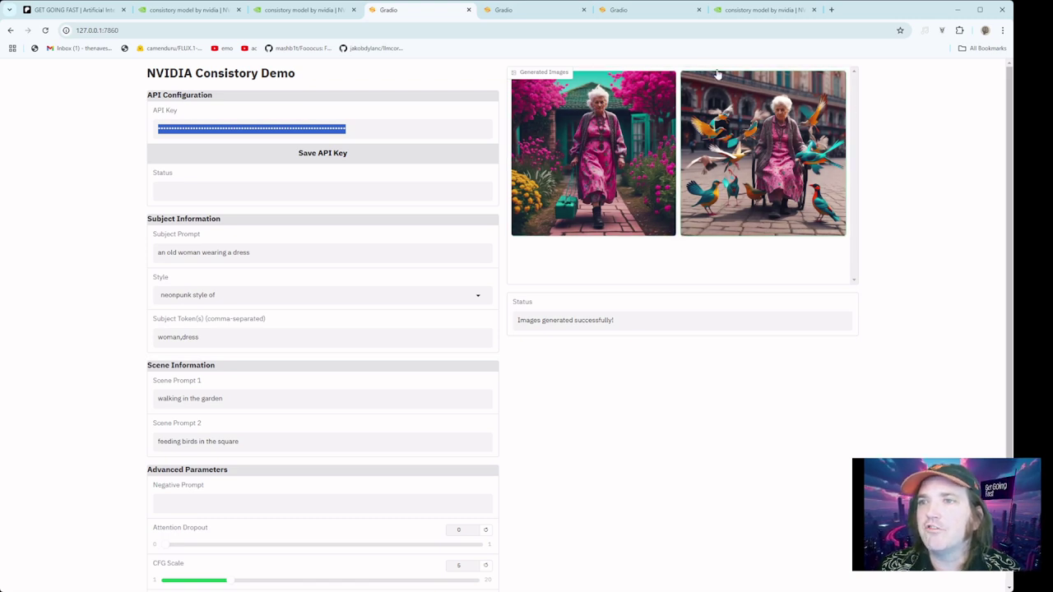
{"action": "left_click", "coordinate": [210, 10]}
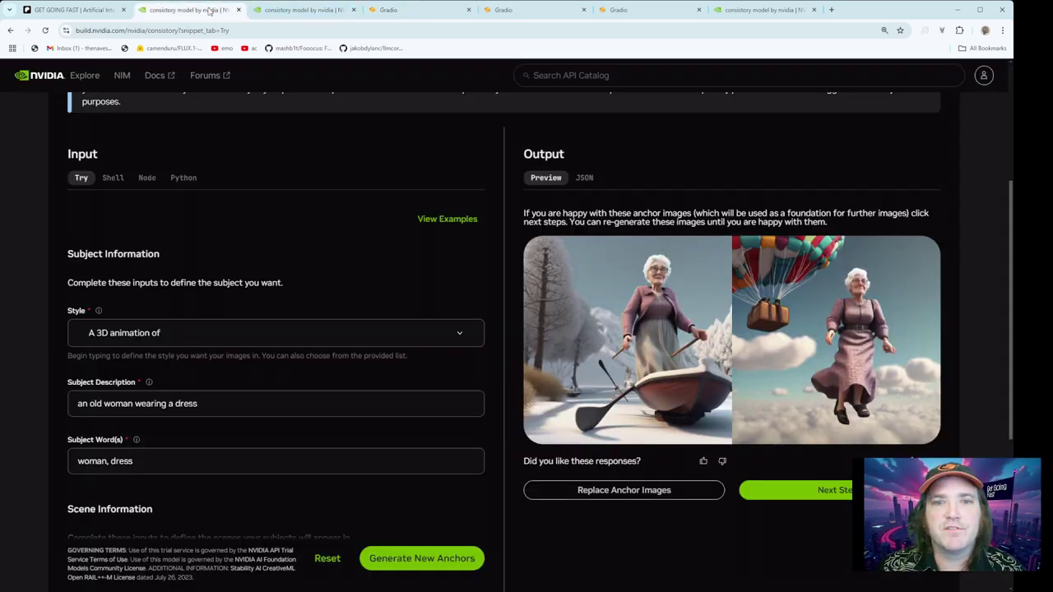
{"action": "scroll", "coordinate": [321, 193], "scroll_direction": "down", "scroll_amount": 1}
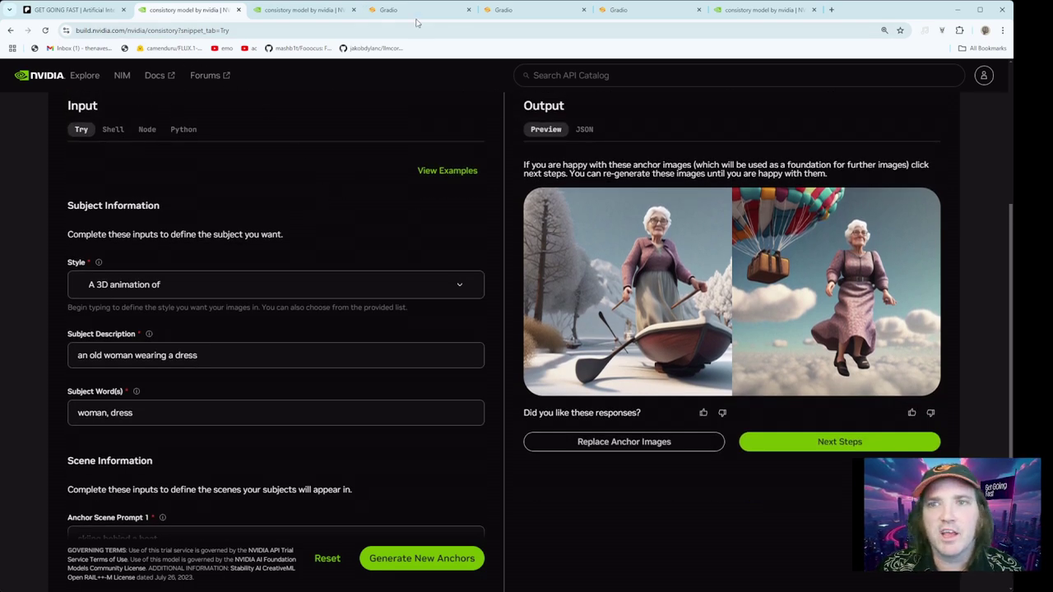
Show the Patreon demo post, then the local Gradio Consistory demo
{"action": "left_click", "coordinate": [110, 12]}
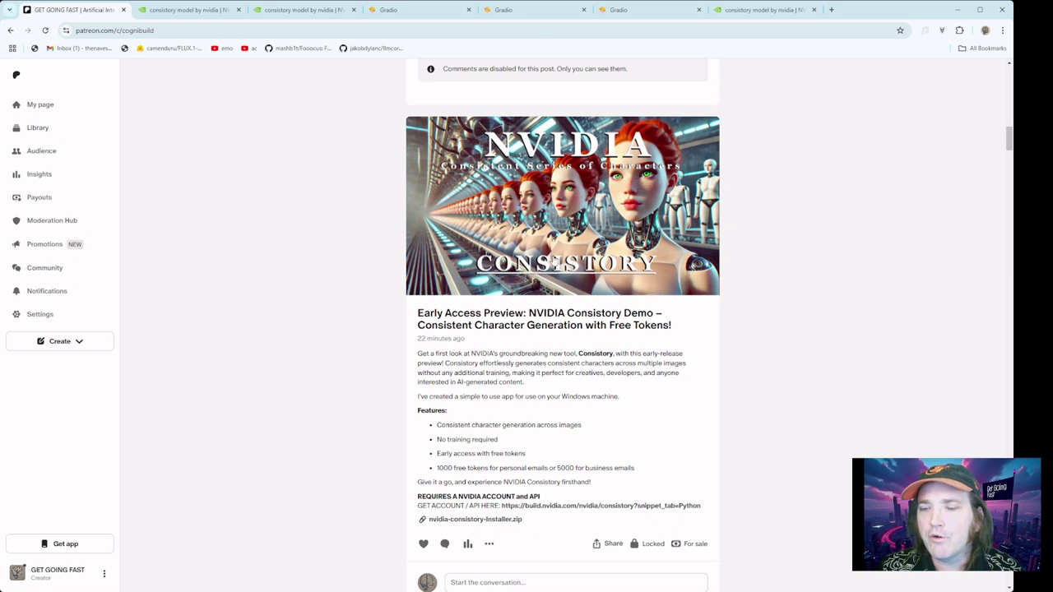
{"action": "left_click", "coordinate": [528, 18]}
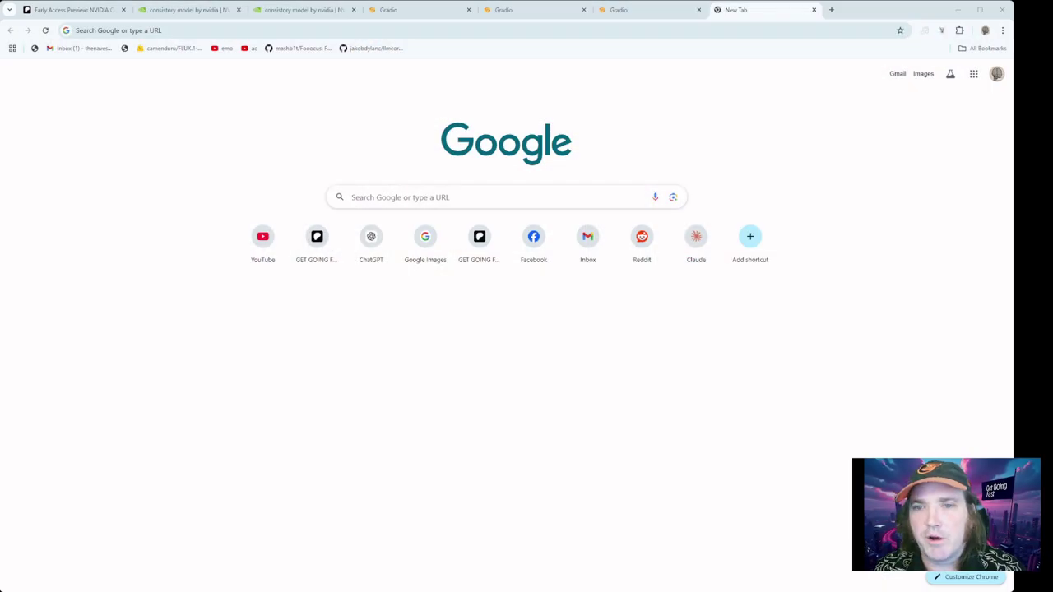
Search Google for 'nvidia conistory' from a new tab
{"action": "left_click", "coordinate": [388, 30]}
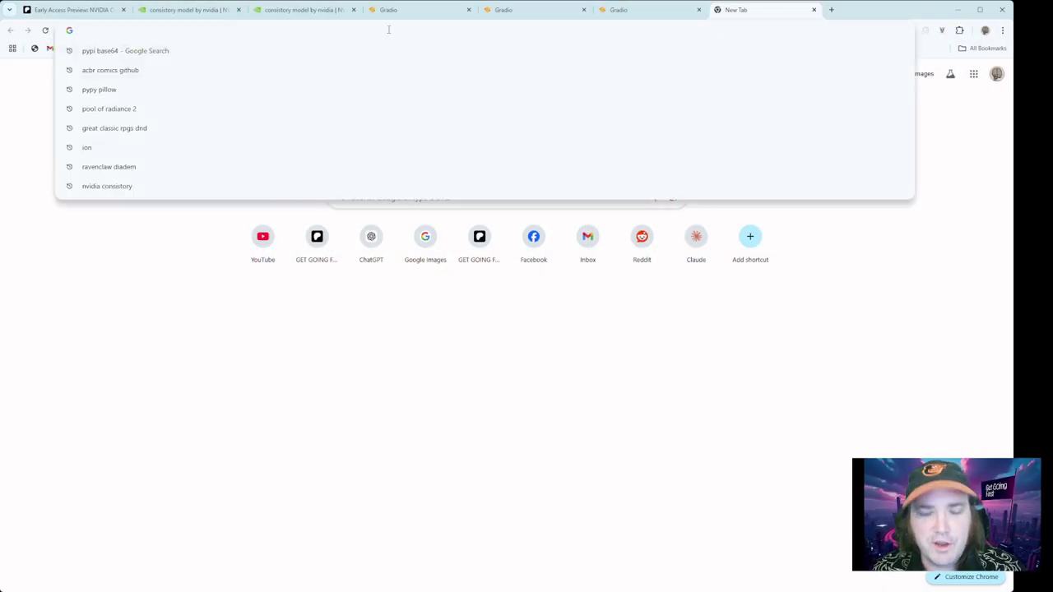
{"action": "type", "text": "nvidia co"}
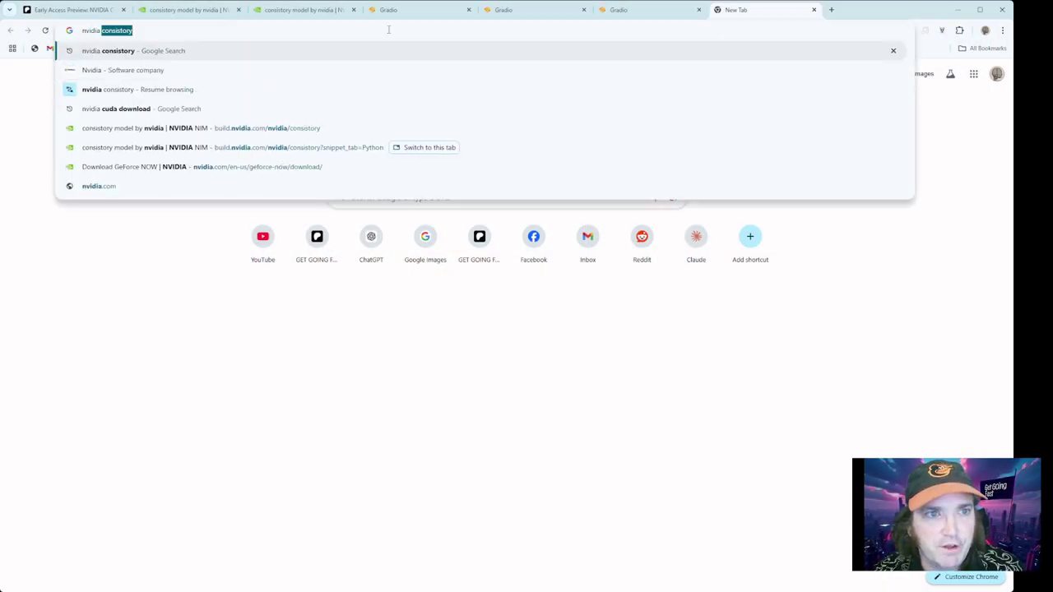
{"action": "type", "text": "n"}
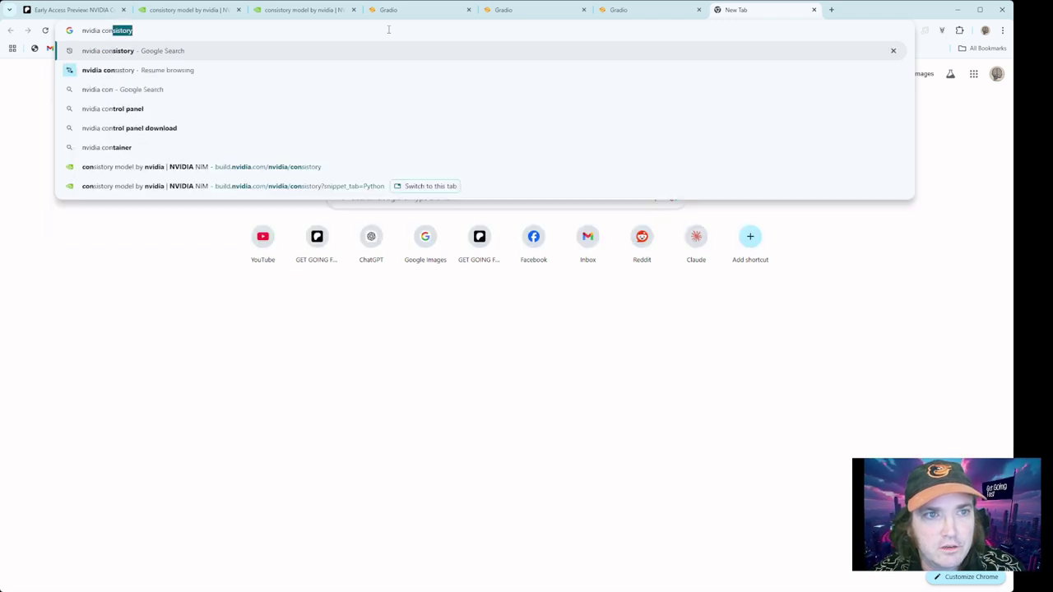
{"action": "type", "text": "isto"}
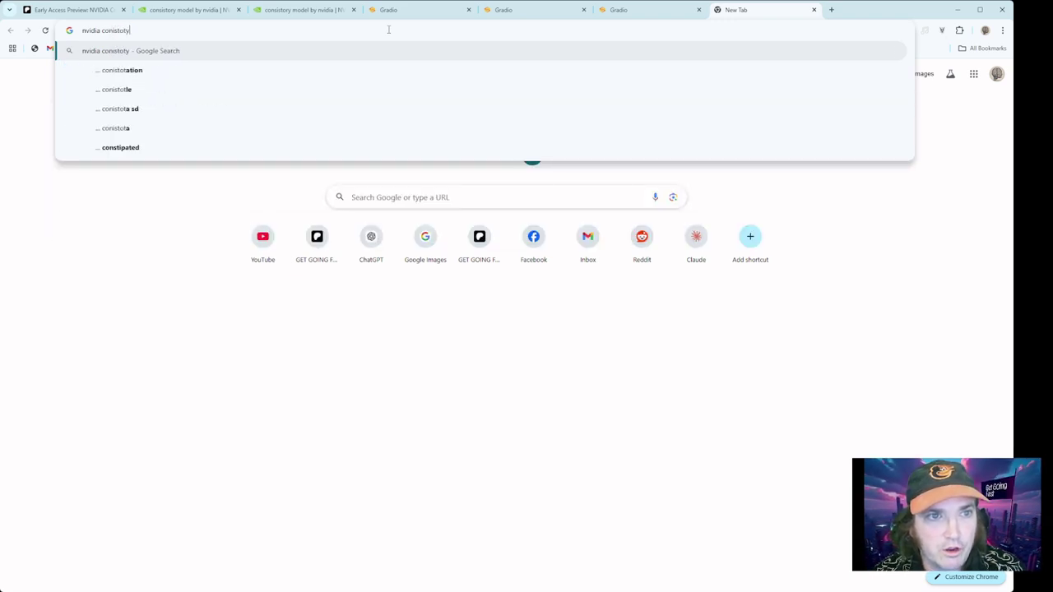
{"action": "type", "text": "ry"}
{"action": "key", "text": "Return"}
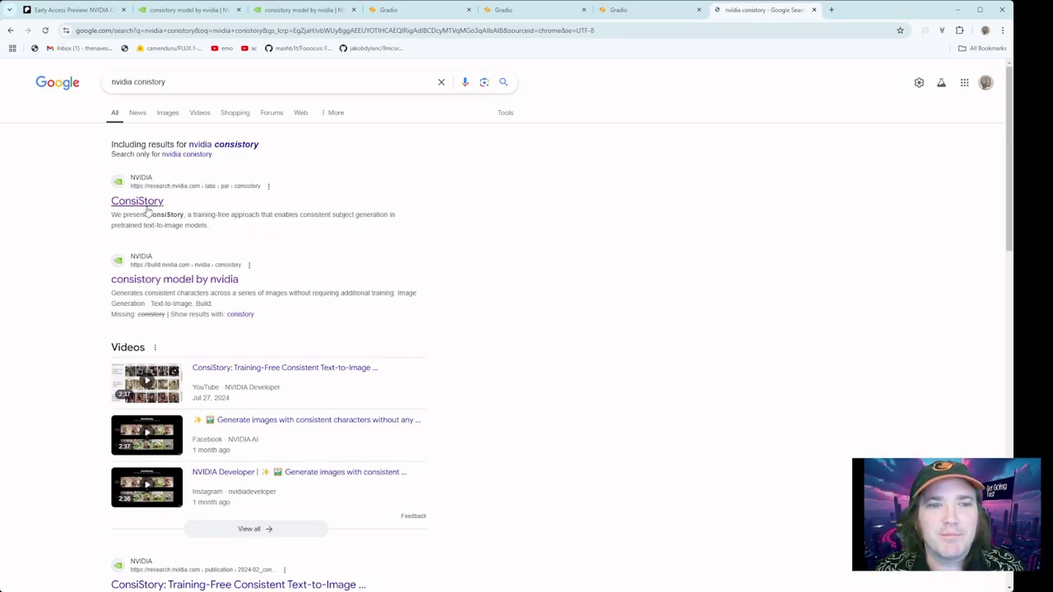
On the ConsiStory research page, scrub the overview video and pause it at 0:28 on Additional Control
{"action": "left_click", "coordinate": [145, 209]}
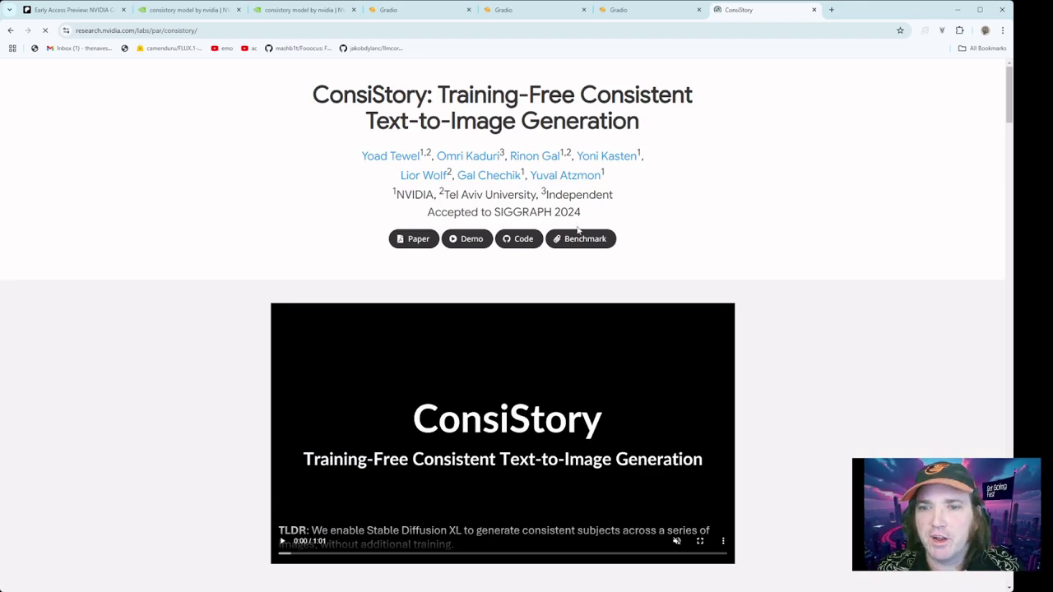
{"action": "scroll", "coordinate": [549, 245], "scroll_direction": "down", "scroll_amount": 3}
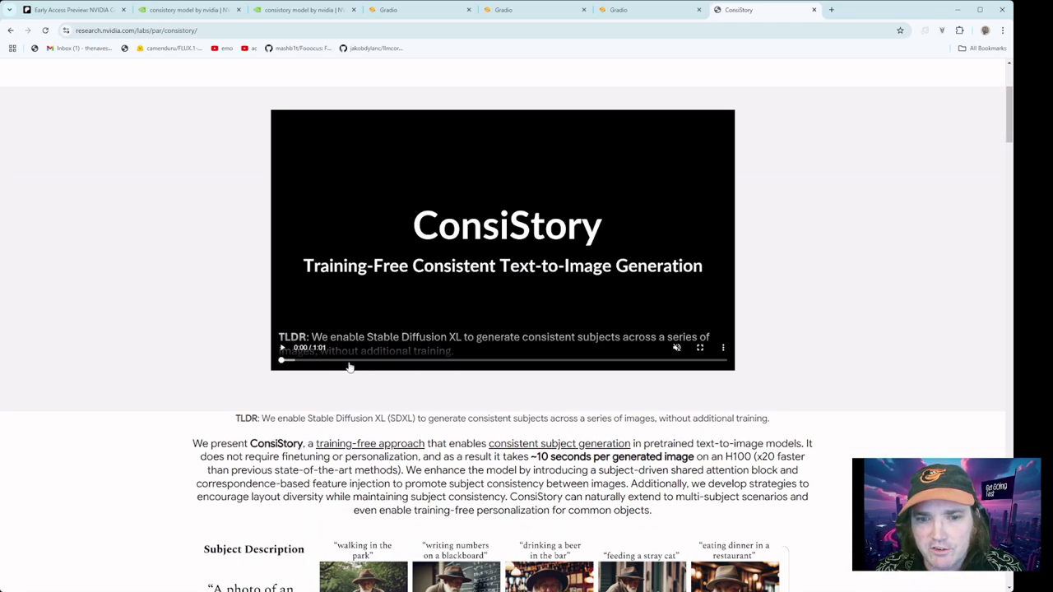
{"action": "left_click", "coordinate": [282, 347]}
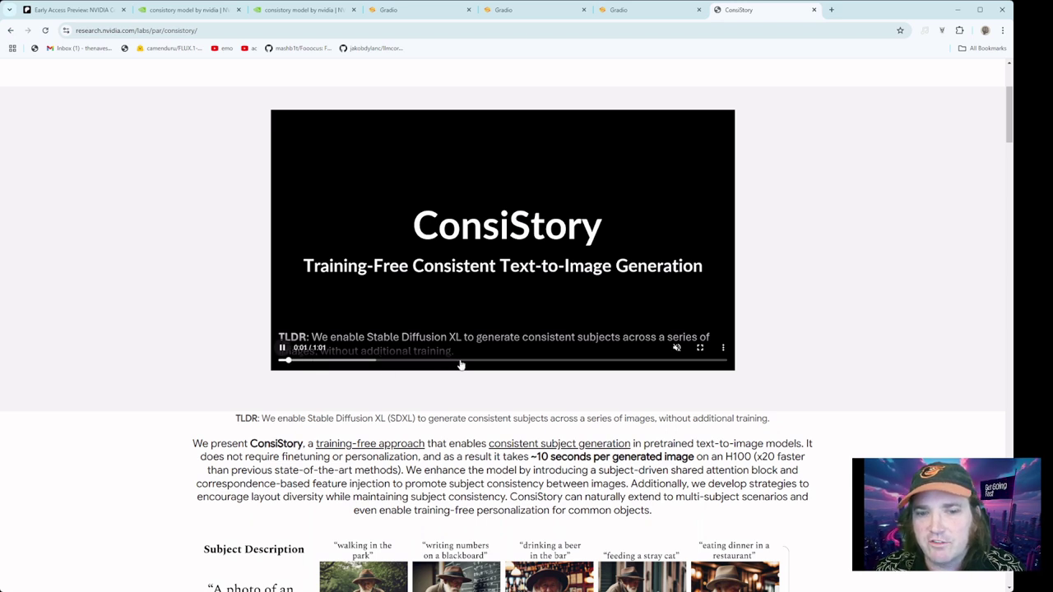
{"action": "left_click", "coordinate": [460, 362]}
{"action": "left_click", "coordinate": [553, 364]}
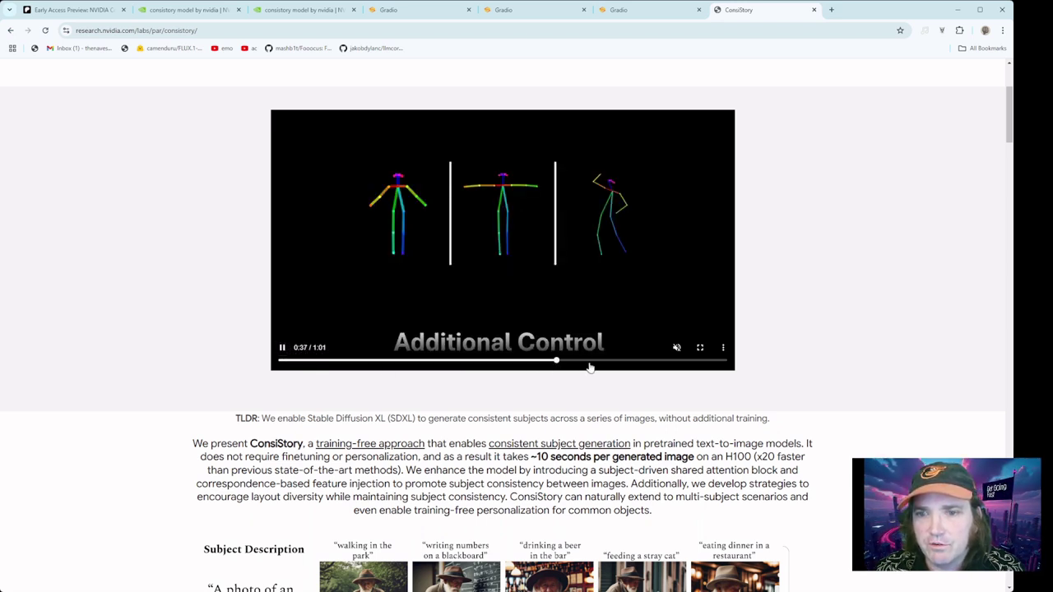
{"action": "left_click", "coordinate": [652, 362]}
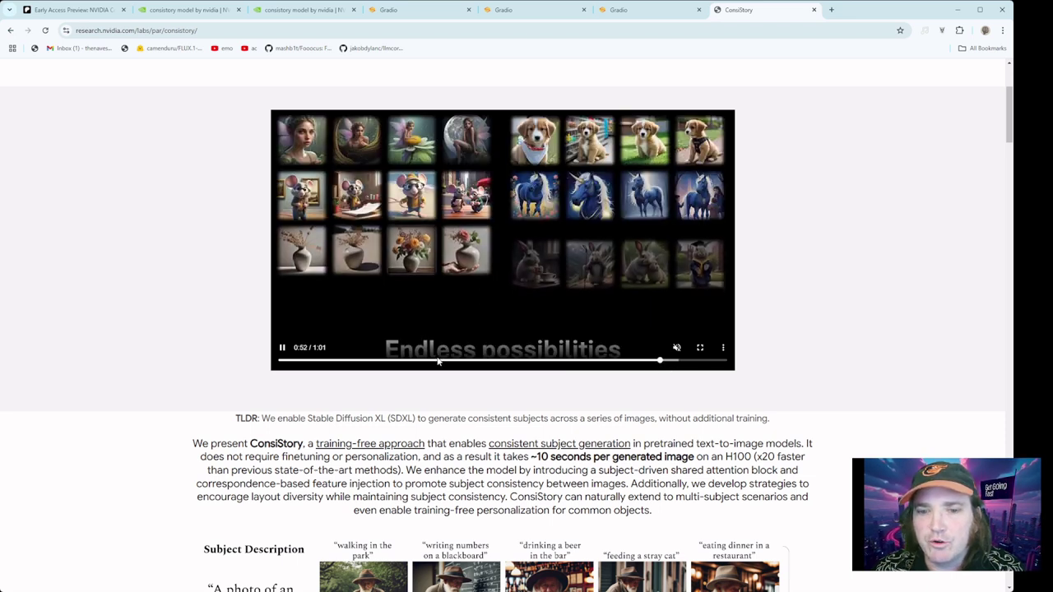
{"action": "left_click", "coordinate": [449, 360]}
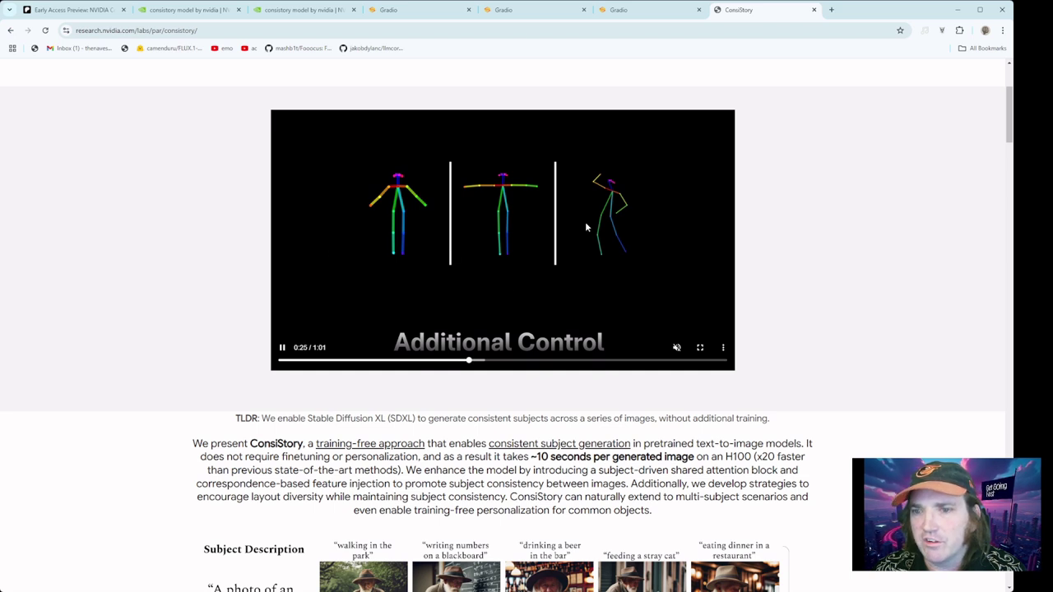
{"action": "left_click", "coordinate": [282, 349]}
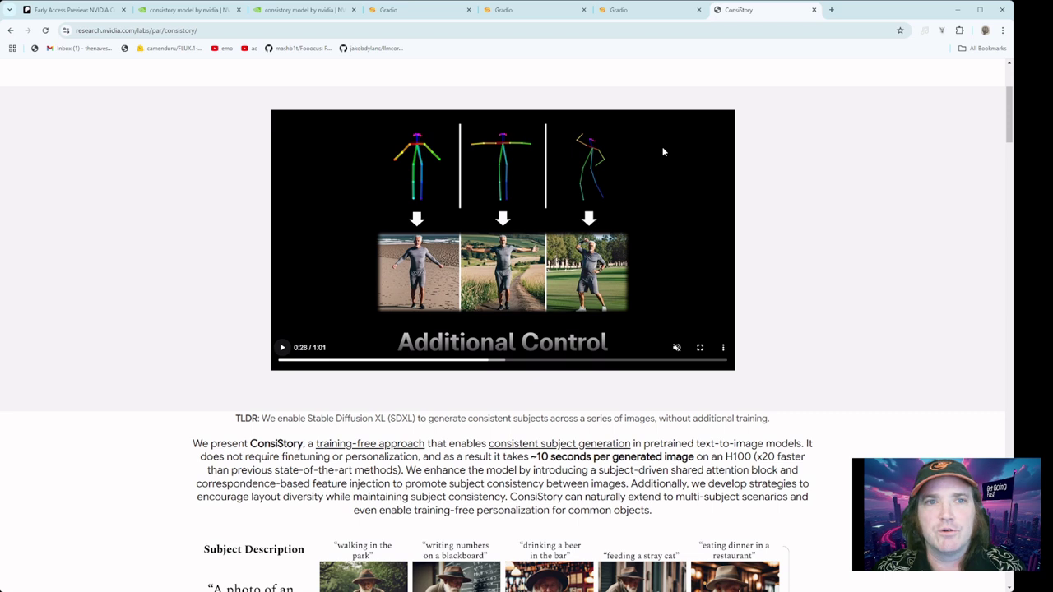
{"action": "scroll", "coordinate": [414, 206], "scroll_direction": "up", "scroll_amount": 2}
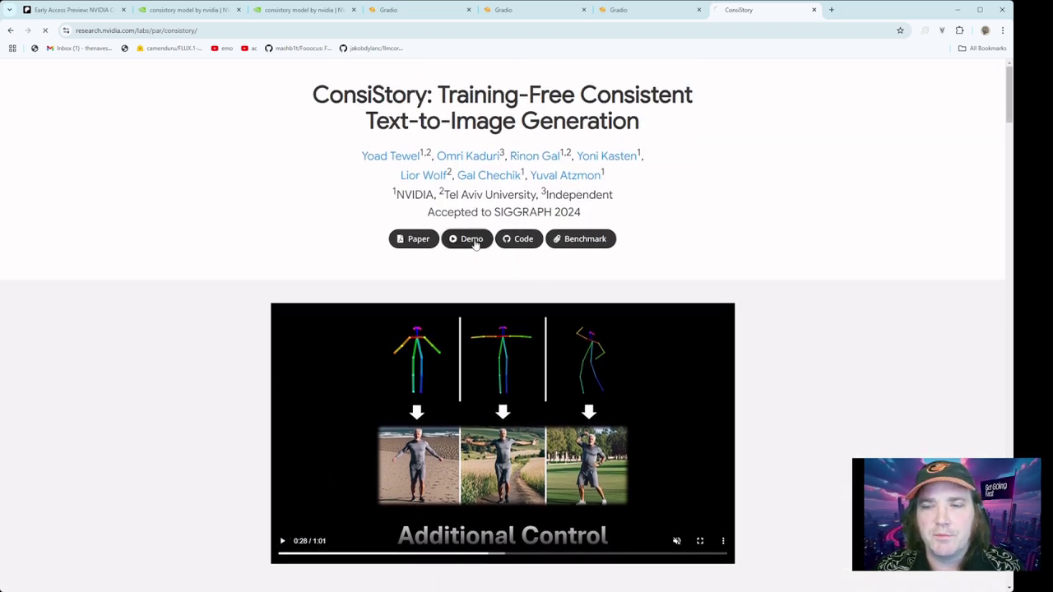
Open the hosted Consistory form with subject 'an old woman wearing a dress' and words 'woman, dress'
{"action": "left_click", "coordinate": [472, 239]}
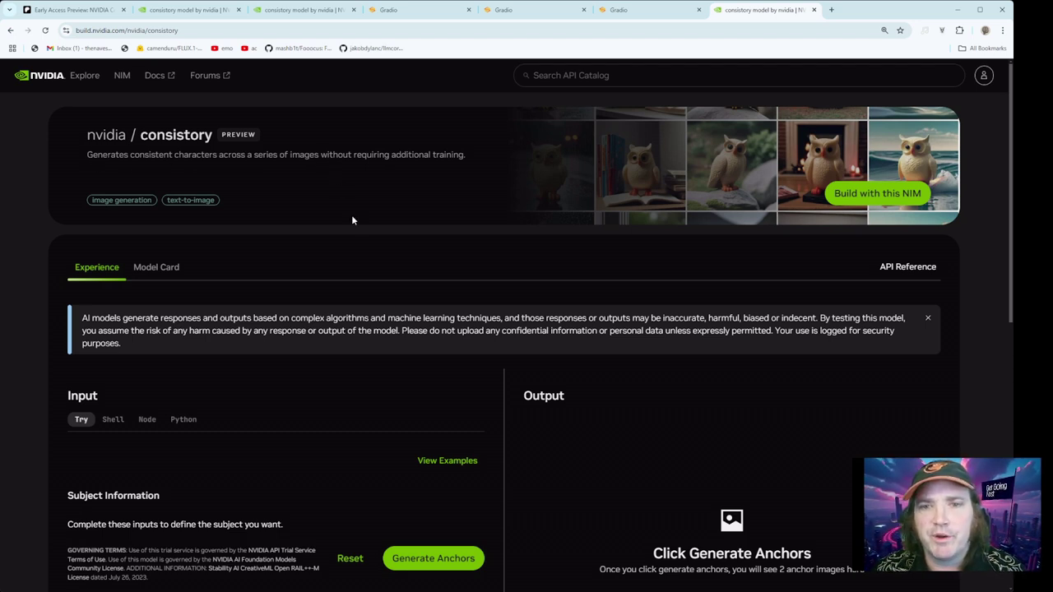
{"action": "scroll", "coordinate": [359, 231], "scroll_direction": "down", "scroll_amount": 2}
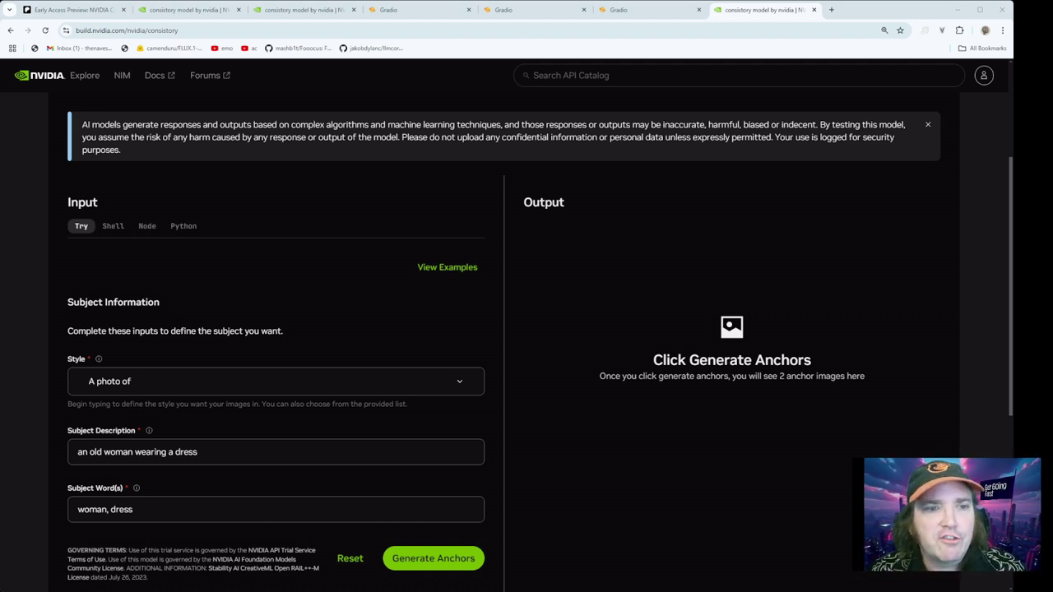
{"action": "scroll", "coordinate": [541, 315], "scroll_direction": "down", "scroll_amount": 1}
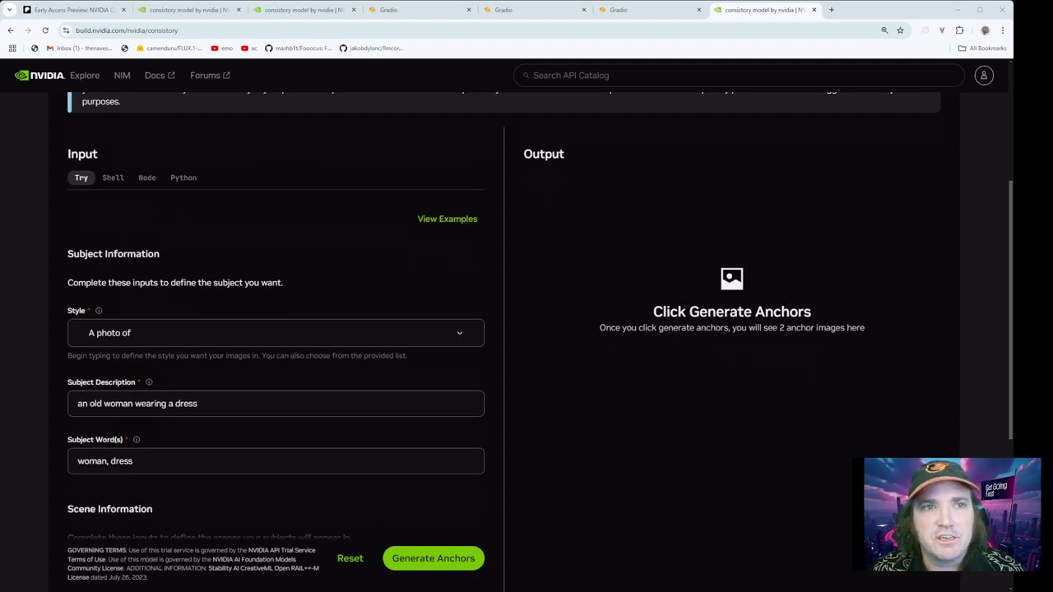
Show the Ravenclaw example's Try form and open its Style preset list
{"action": "left_click", "coordinate": [189, 10]}
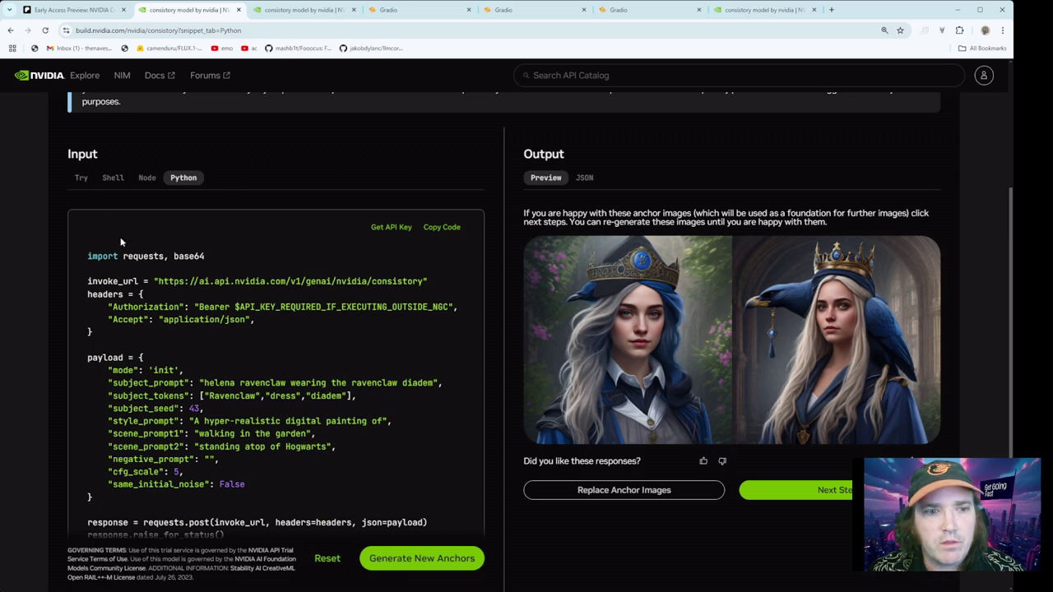
{"action": "left_click", "coordinate": [81, 178]}
{"action": "scroll", "coordinate": [257, 220], "scroll_direction": "down", "scroll_amount": 1}
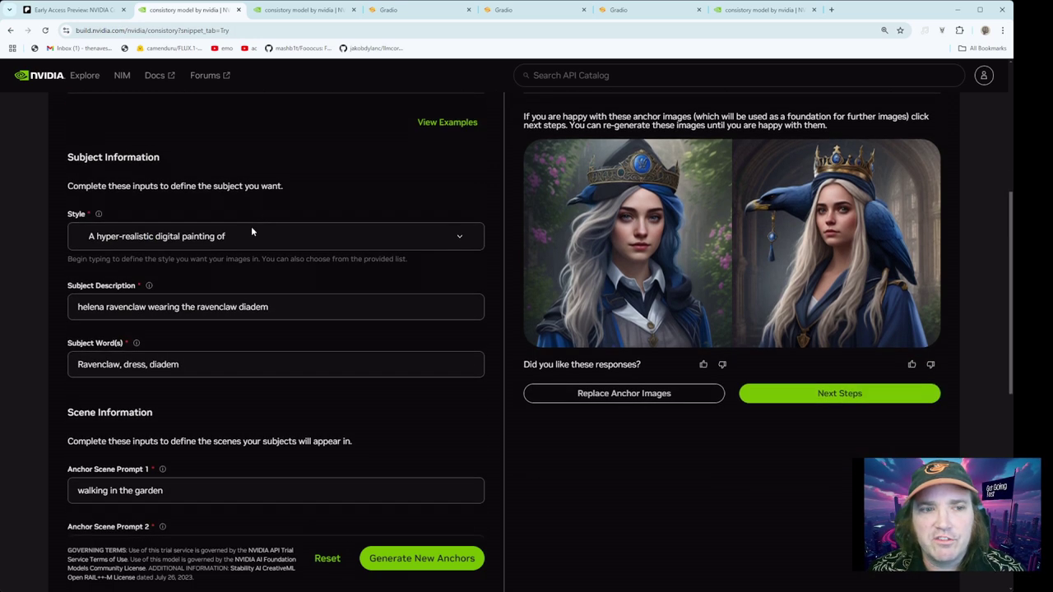
{"action": "left_click", "coordinate": [209, 238]}
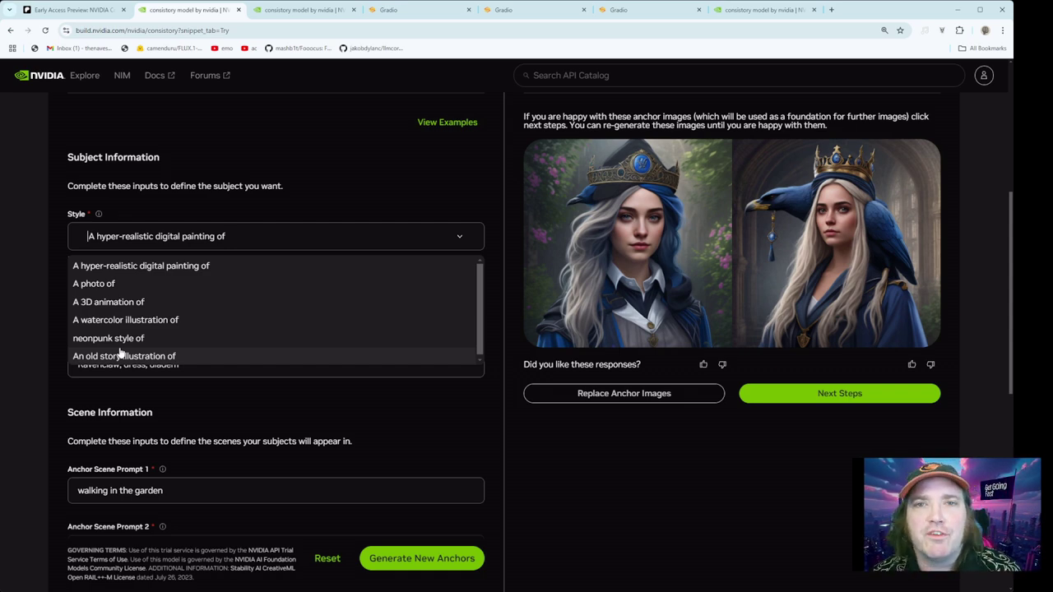
{"action": "left_click", "coordinate": [641, 10]}
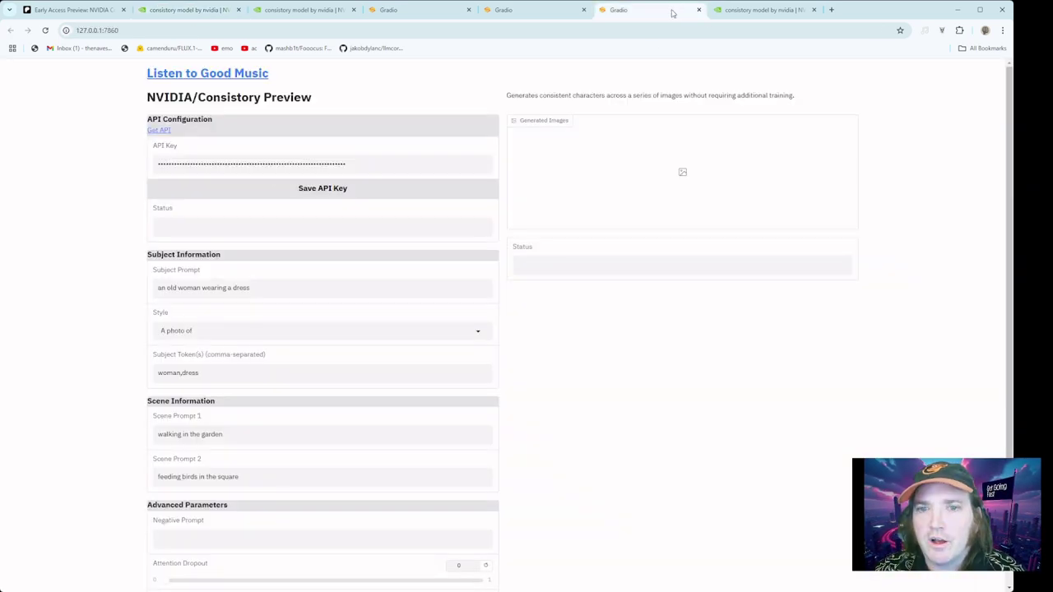
{"action": "left_click", "coordinate": [285, 287]}
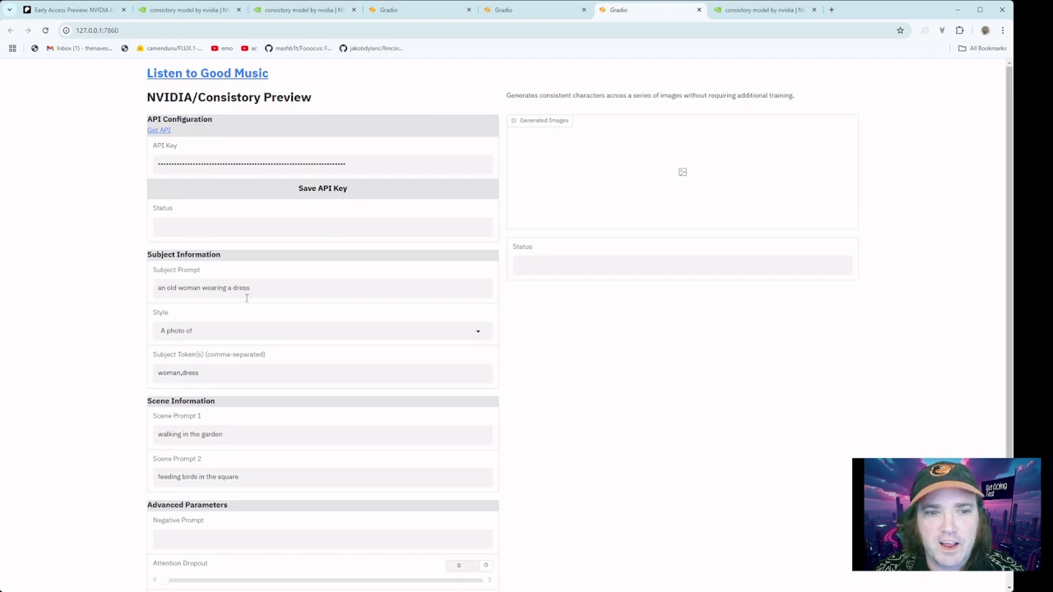
{"action": "left_click", "coordinate": [200, 330]}
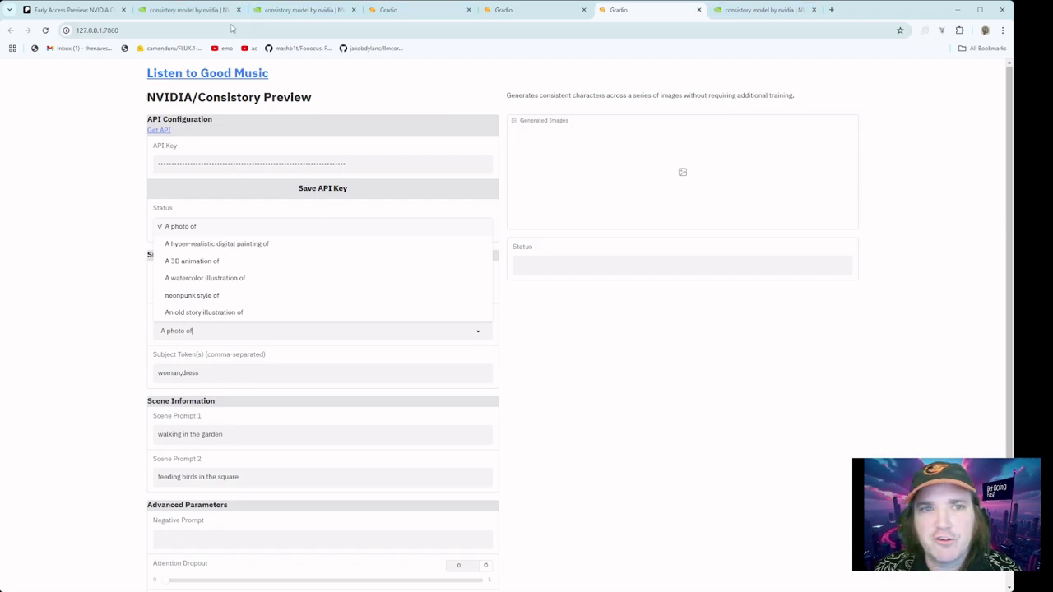
{"action": "left_click", "coordinate": [185, 11]}
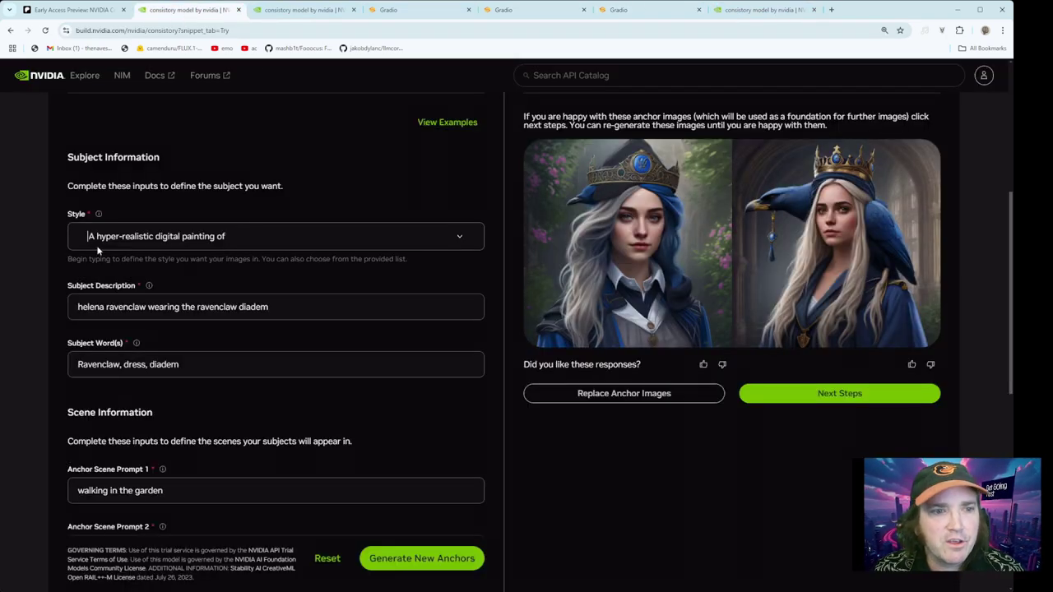
{"action": "left_click", "coordinate": [181, 234]}
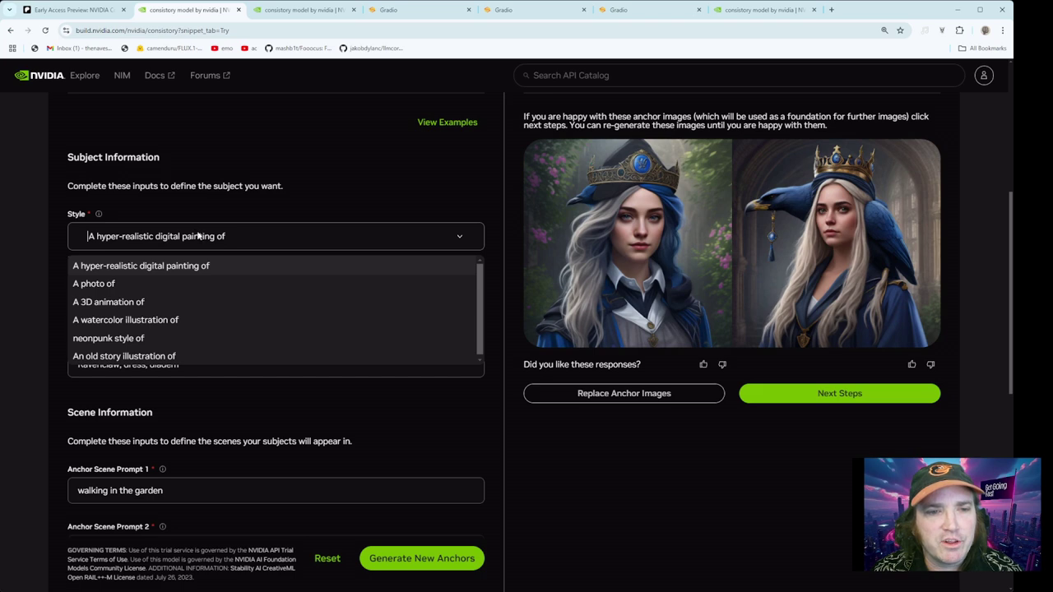
{"action": "left_click", "coordinate": [309, 162]}
{"action": "left_click", "coordinate": [238, 239]}
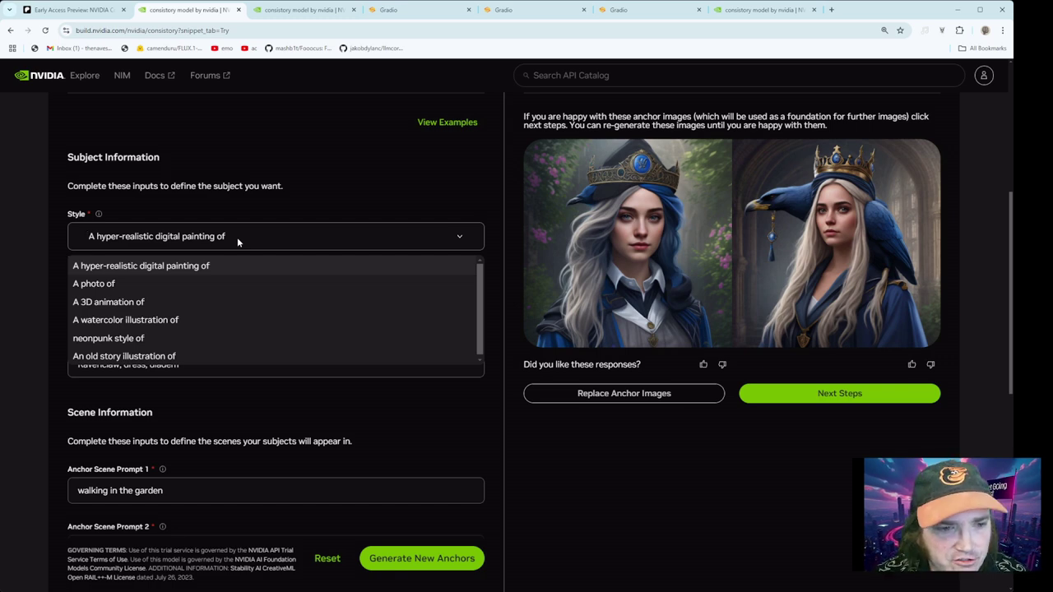
{"action": "left_click", "coordinate": [405, 154]}
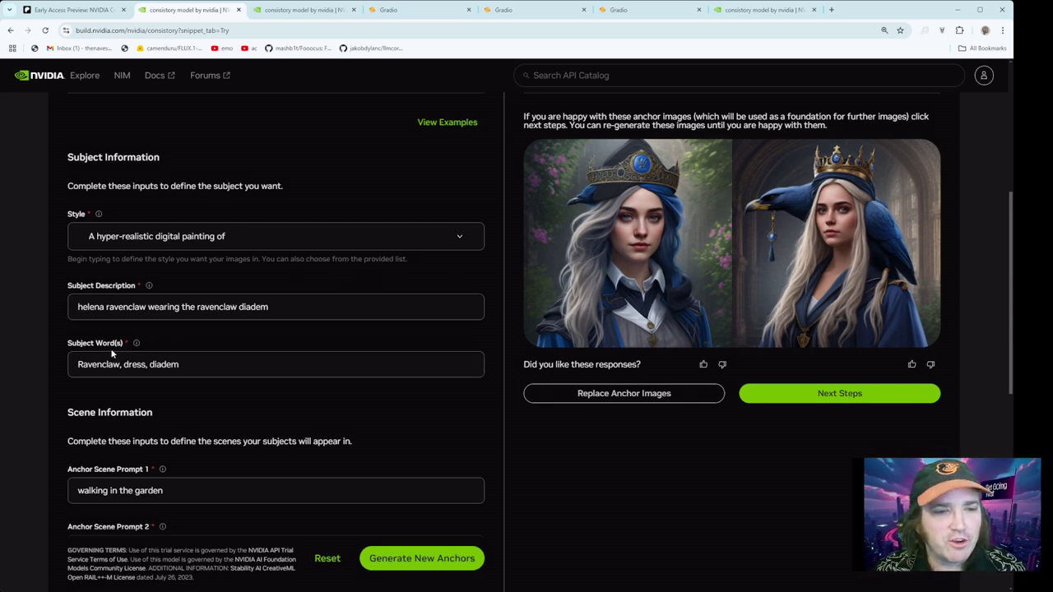
{"action": "left_click", "coordinate": [122, 307]}
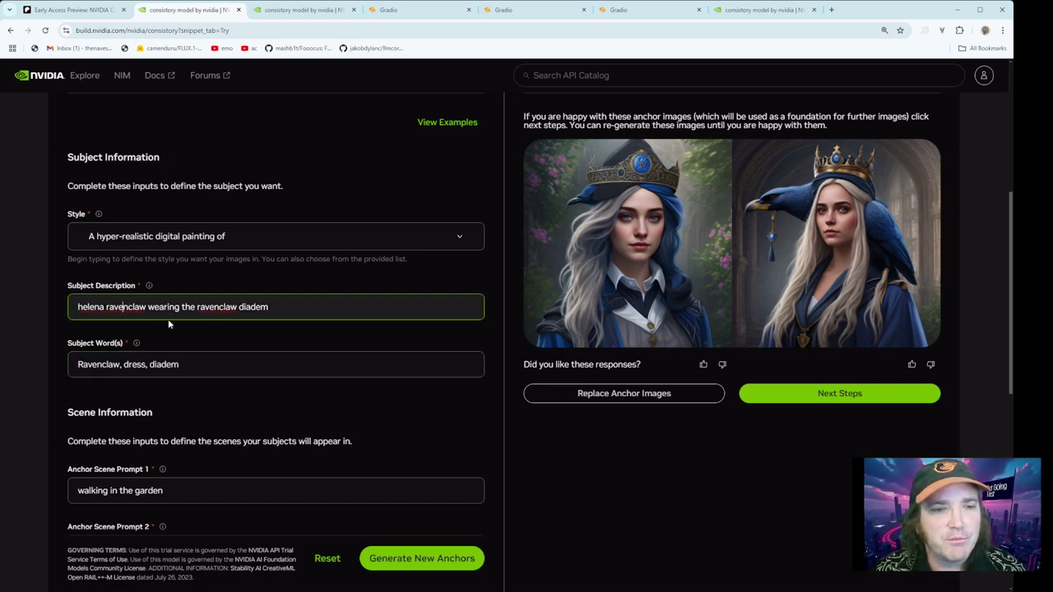
Clear, then restore, the subject words and trim the trailing space after diadem
{"action": "left_click", "coordinate": [170, 365]}
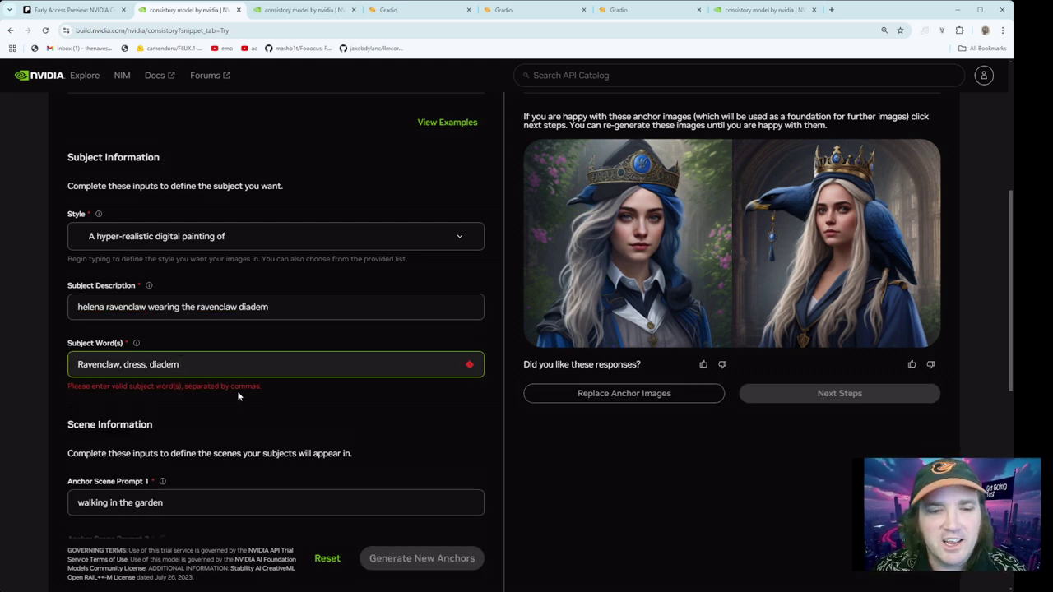
{"action": "key", "text": "ctrl+a"}
{"action": "key", "text": "BackSpace"}
{"action": "left_click_drag", "start_coordinate": [263, 386], "coordinate": [85, 392]}
{"action": "left_click", "coordinate": [200, 369]}
{"action": "key", "text": "ctrl+z"}
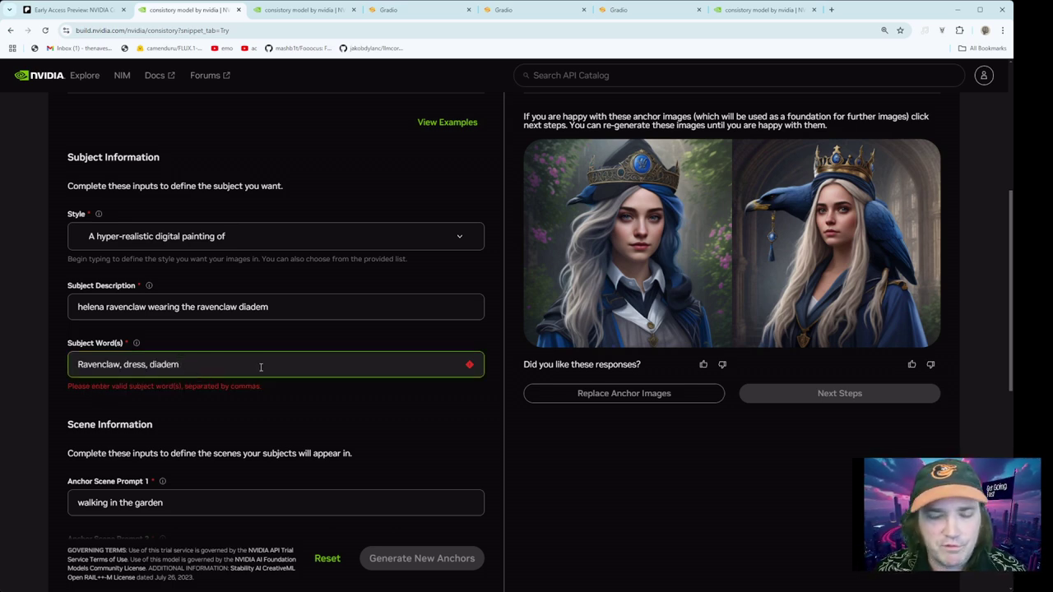
{"action": "key", "text": "BackSpace"}
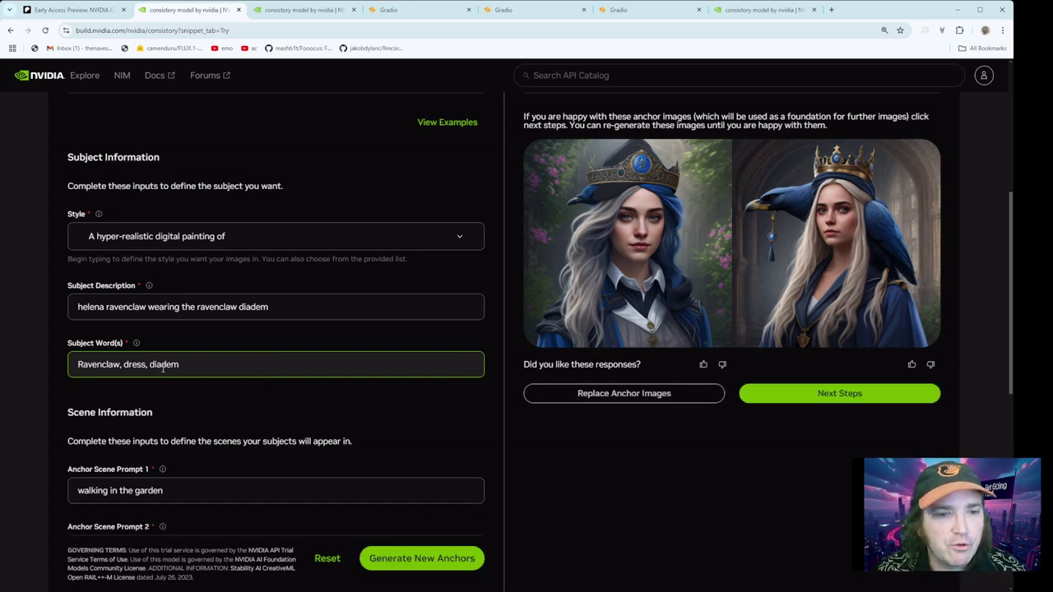
Retype the subject words as 'dress, bird, diadem, ravenclaw' with no trailing spaces
{"action": "double_click", "coordinate": [87, 365]}
{"action": "key", "text": "BackSpace"}
{"action": "left_click_drag", "start_coordinate": [190, 370], "coordinate": [4, 370]}
{"action": "key", "text": "BackSpace"}
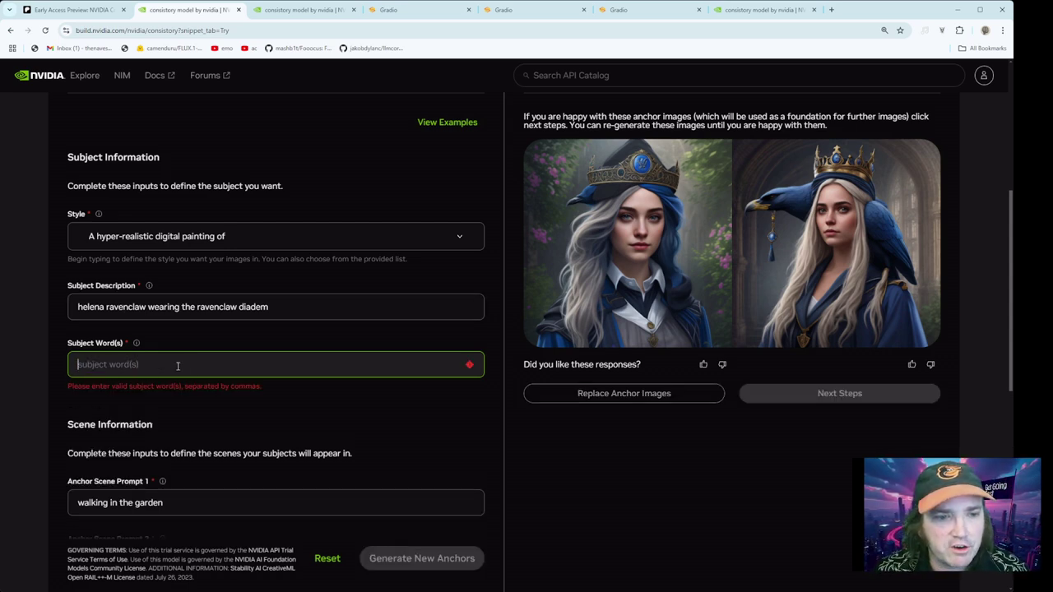
{"action": "type", "text": "dress"}
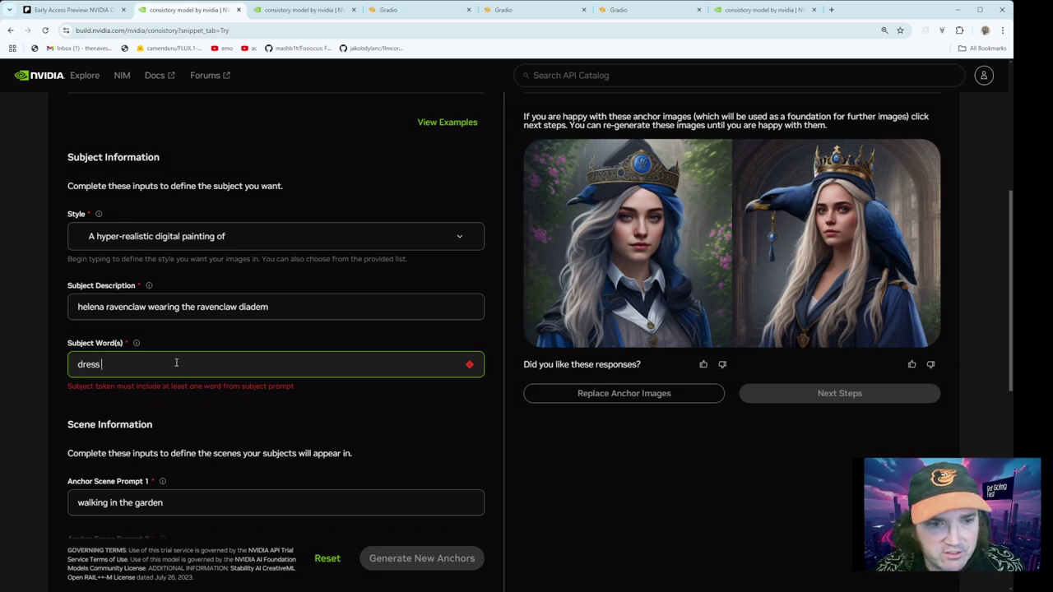
{"action": "type", "text": ", bird"}
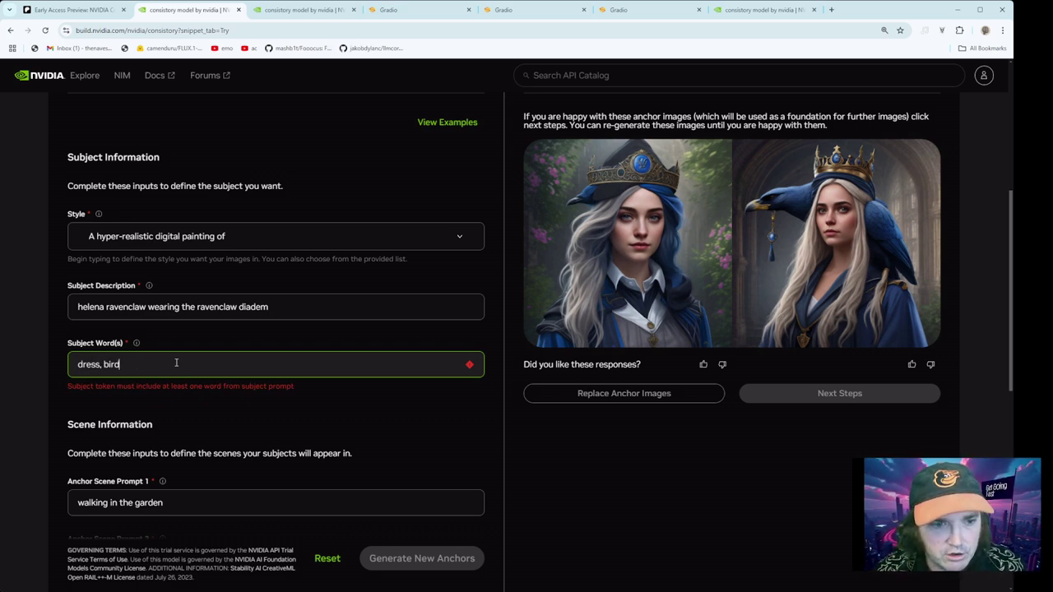
{"action": "key", "text": "BackSpace"}
{"action": "type", "text": ", diadem"}
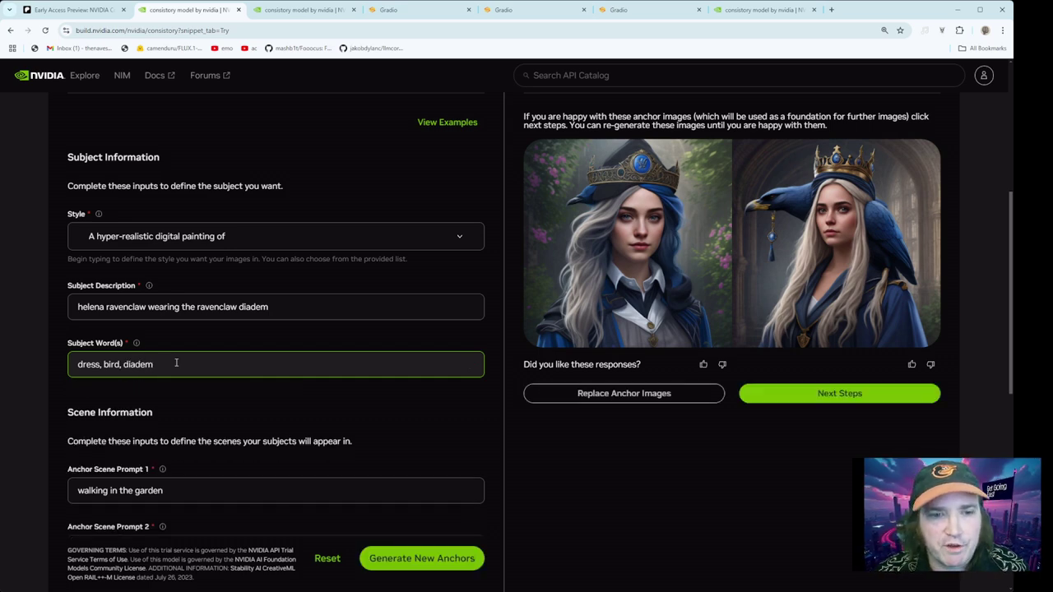
{"action": "type", "text": ", r"}
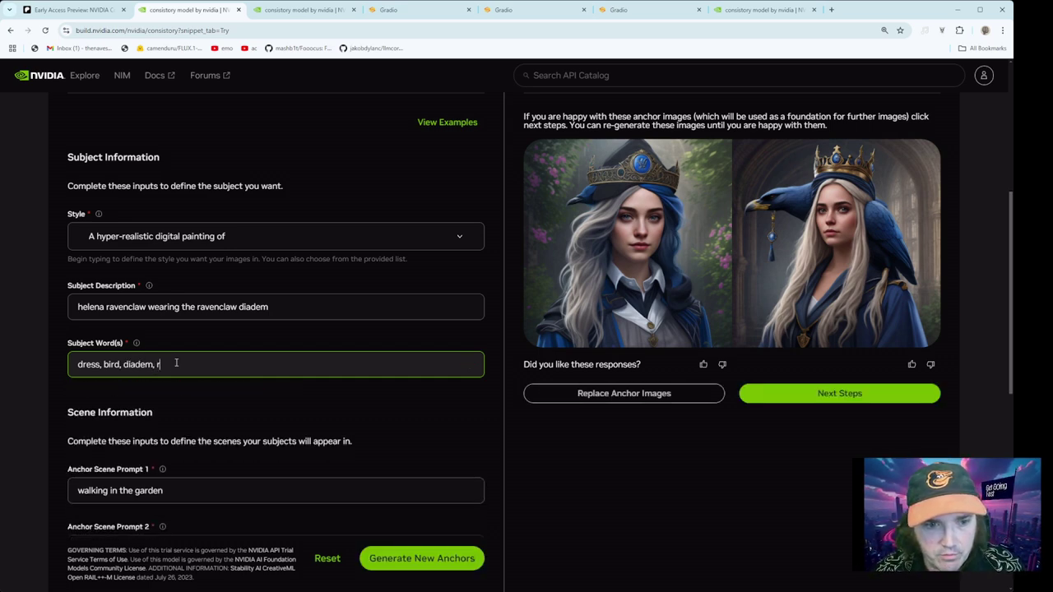
{"action": "type", "text": "avenclaw"}
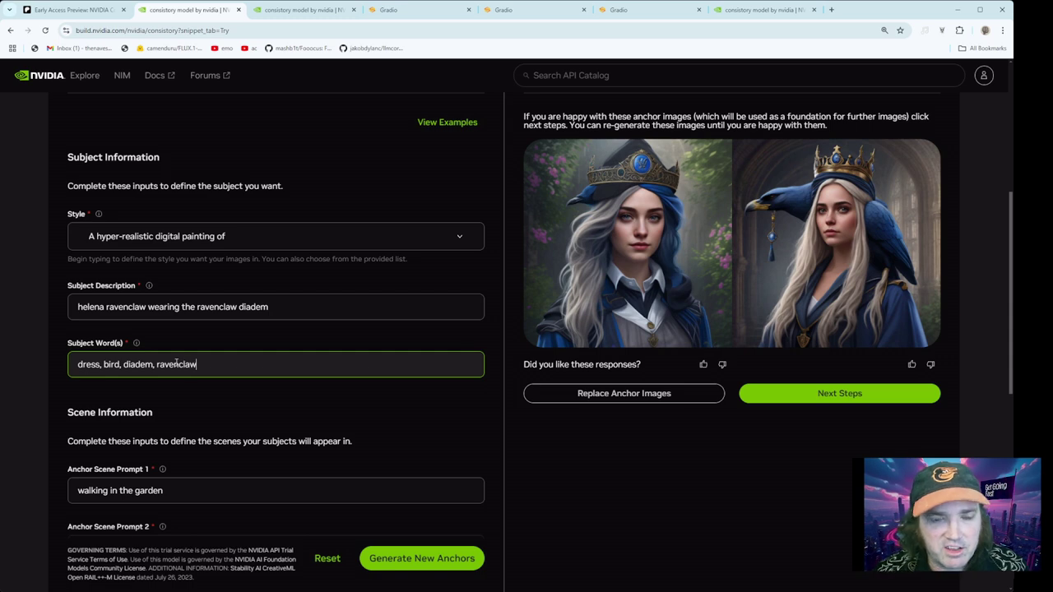
{"action": "key", "text": "BackSpace"}
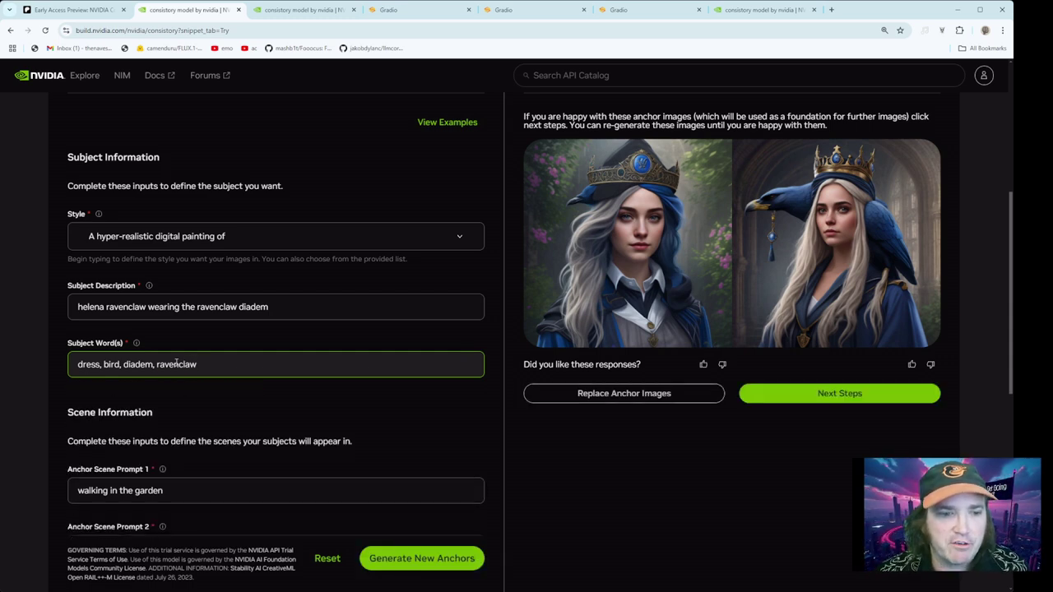
{"action": "scroll", "coordinate": [240, 350], "scroll_direction": "down", "scroll_amount": 2}
{"action": "scroll", "coordinate": [223, 341], "scroll_direction": "up", "scroll_amount": 2}
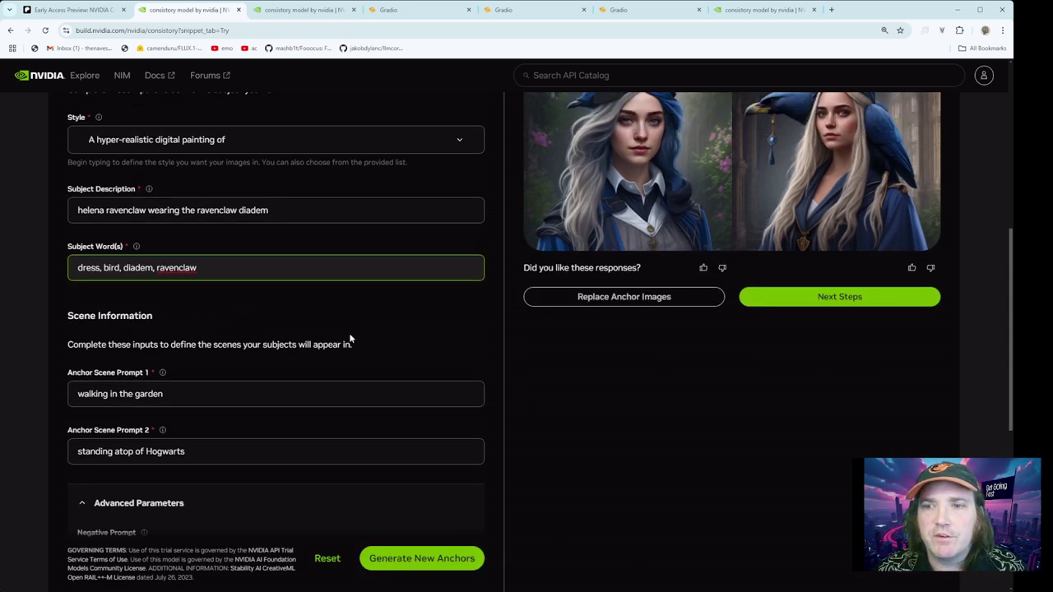
{"action": "scroll", "coordinate": [348, 343], "scroll_direction": "down", "scroll_amount": 1}
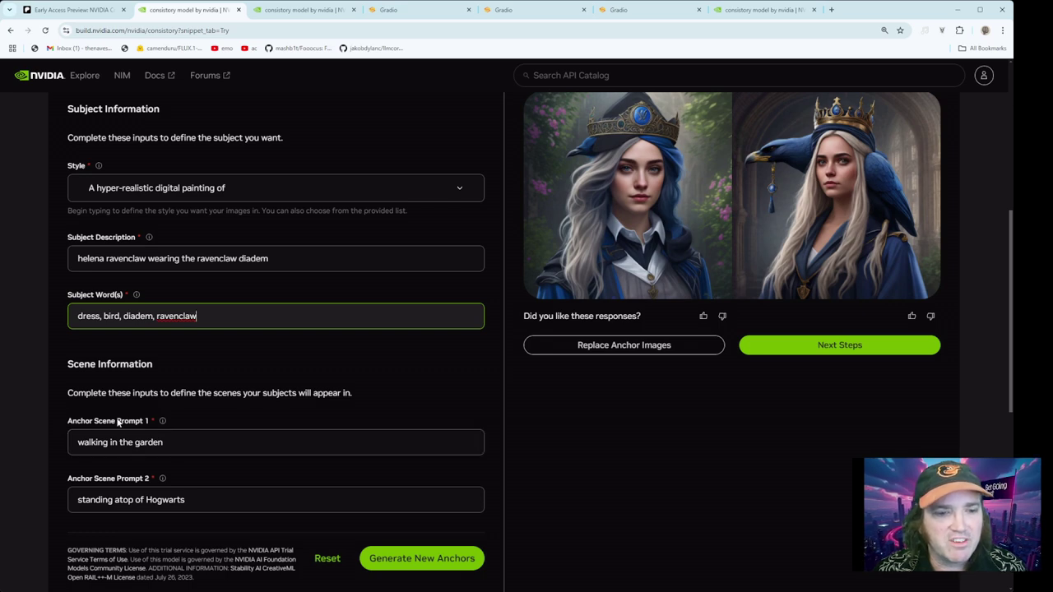
{"action": "scroll", "coordinate": [341, 374], "scroll_direction": "up", "scroll_amount": 2}
{"action": "scroll", "coordinate": [350, 387], "scroll_direction": "down", "scroll_amount": 2}
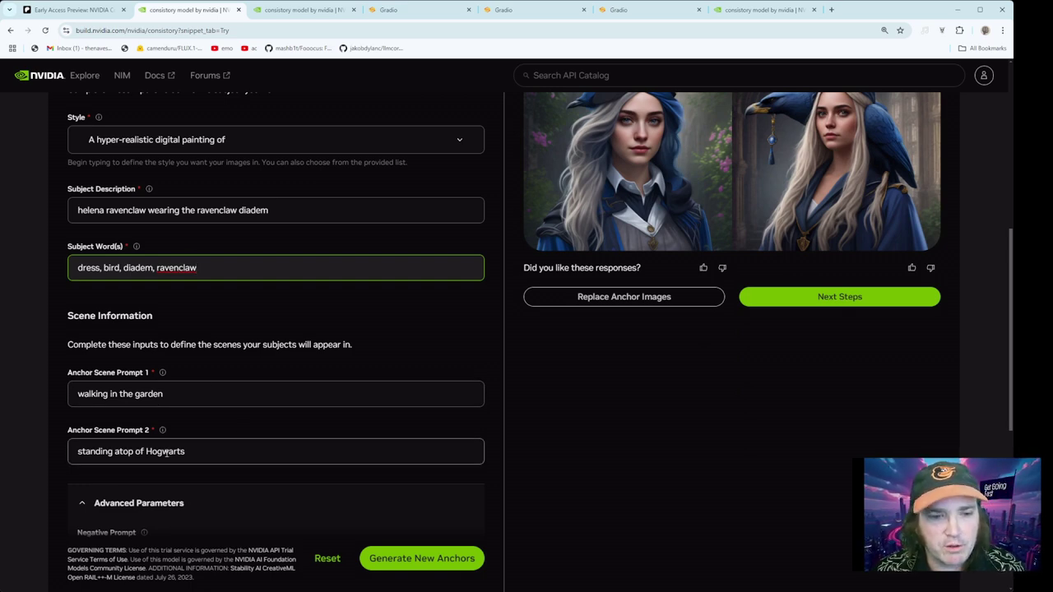
{"action": "scroll", "coordinate": [776, 321], "scroll_direction": "up", "scroll_amount": 2}
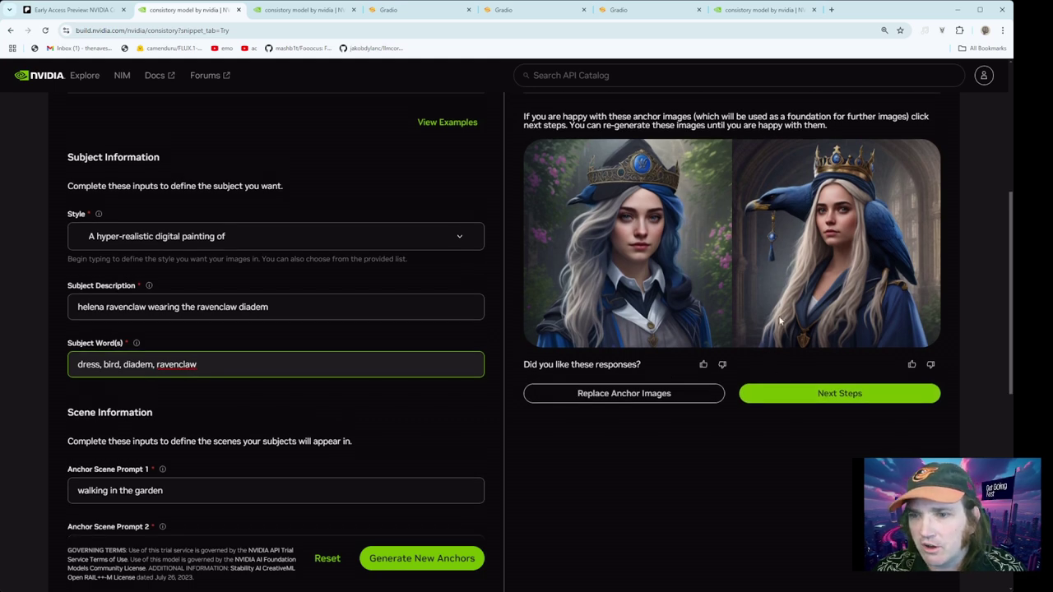
{"action": "scroll", "coordinate": [254, 452], "scroll_direction": "down", "scroll_amount": 4}
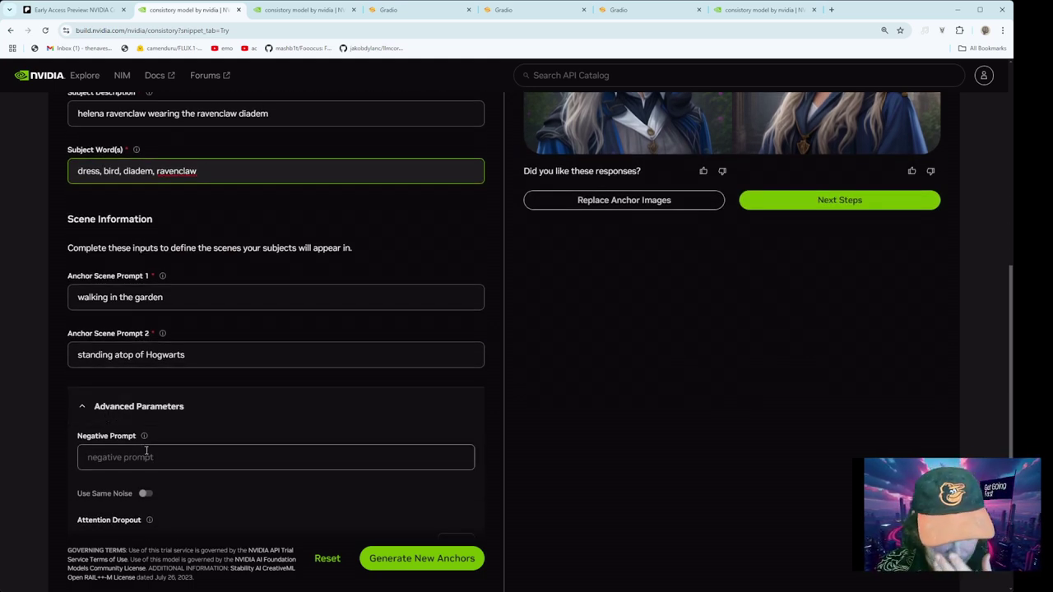
{"action": "scroll", "coordinate": [231, 456], "scroll_direction": "down", "scroll_amount": 5}
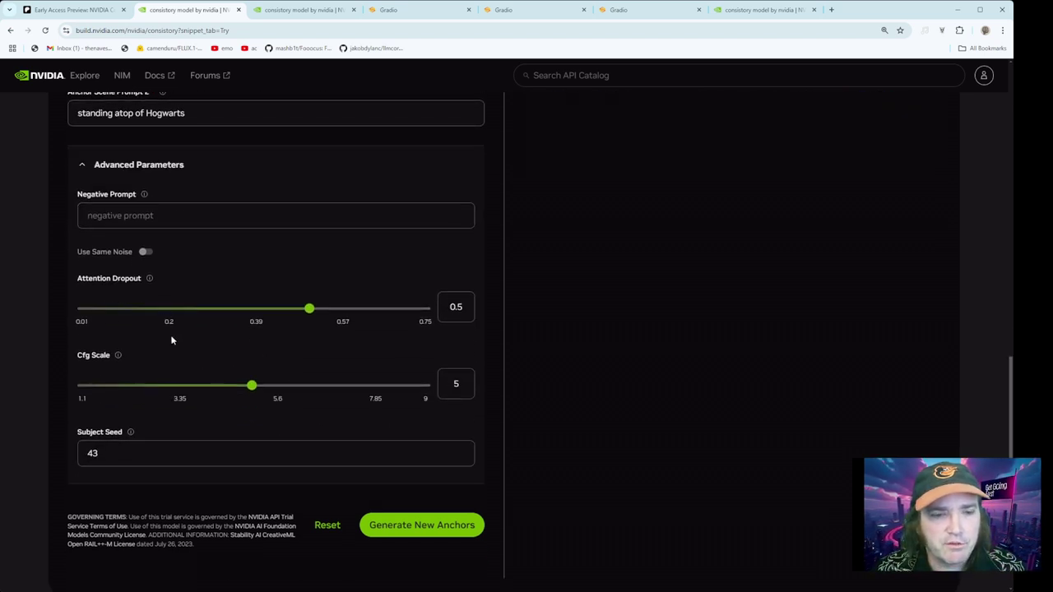
{"action": "scroll", "coordinate": [372, 401], "scroll_direction": "up", "scroll_amount": 1}
{"action": "scroll", "coordinate": [491, 403], "scroll_direction": "up", "scroll_amount": 10}
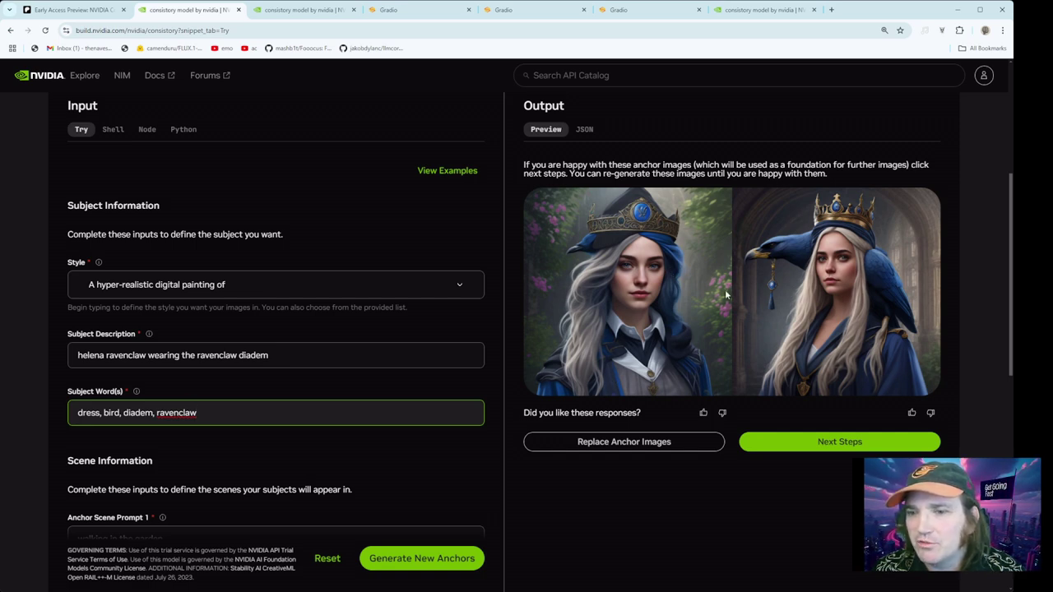
{"action": "left_click", "coordinate": [301, 12]}
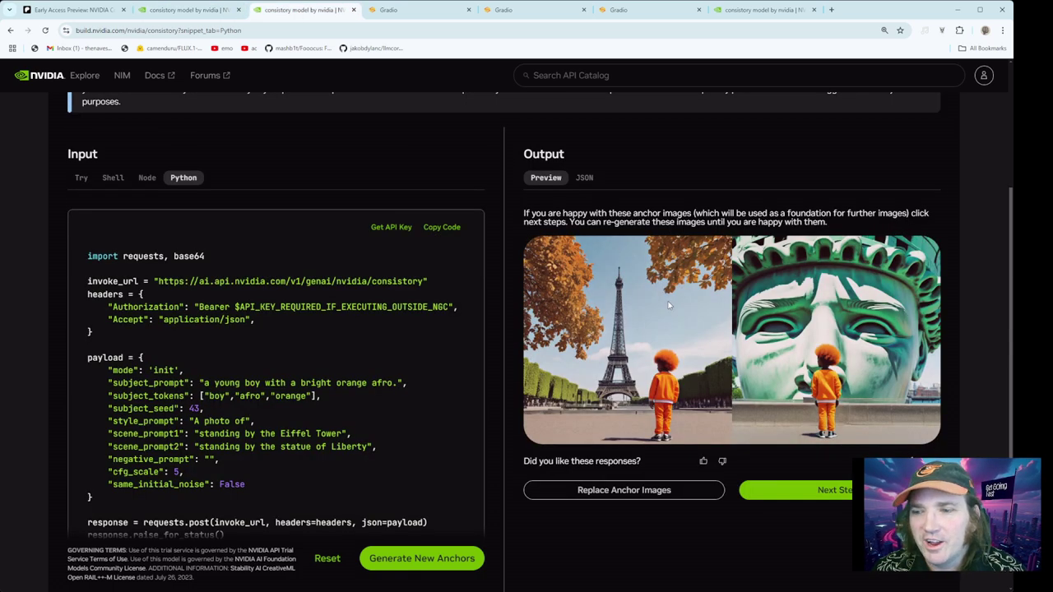
{"action": "scroll", "coordinate": [197, 232], "scroll_direction": "down", "scroll_amount": 1}
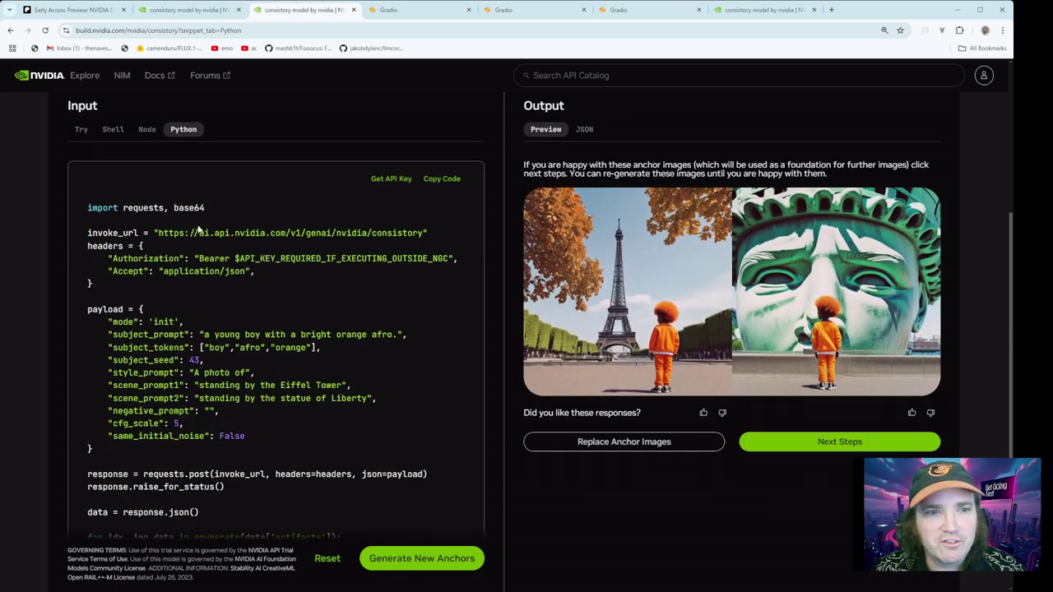
{"action": "left_click", "coordinate": [81, 129]}
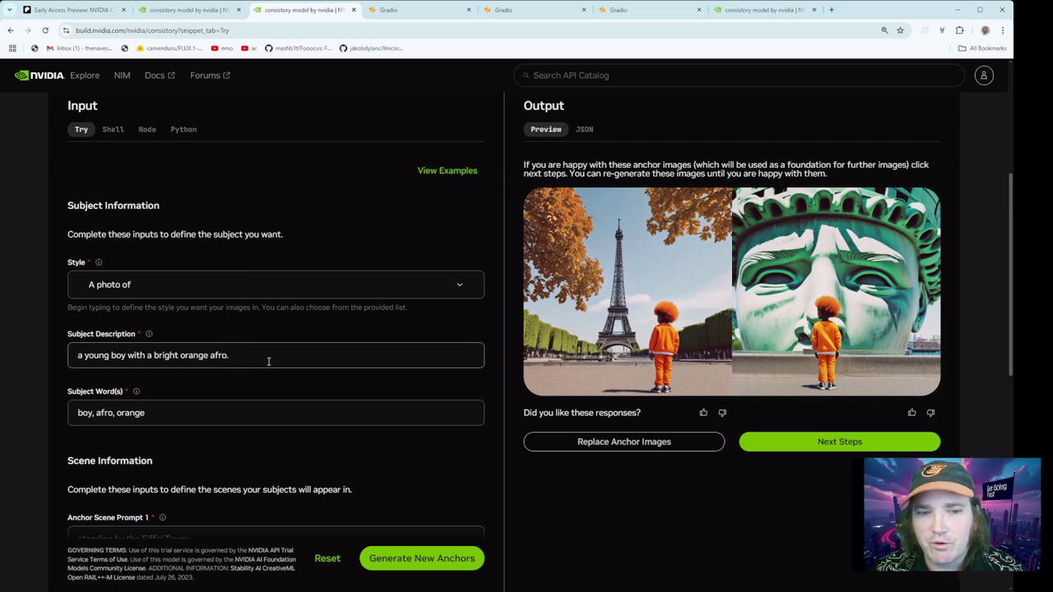
{"action": "scroll", "coordinate": [253, 362], "scroll_direction": "down", "scroll_amount": 4}
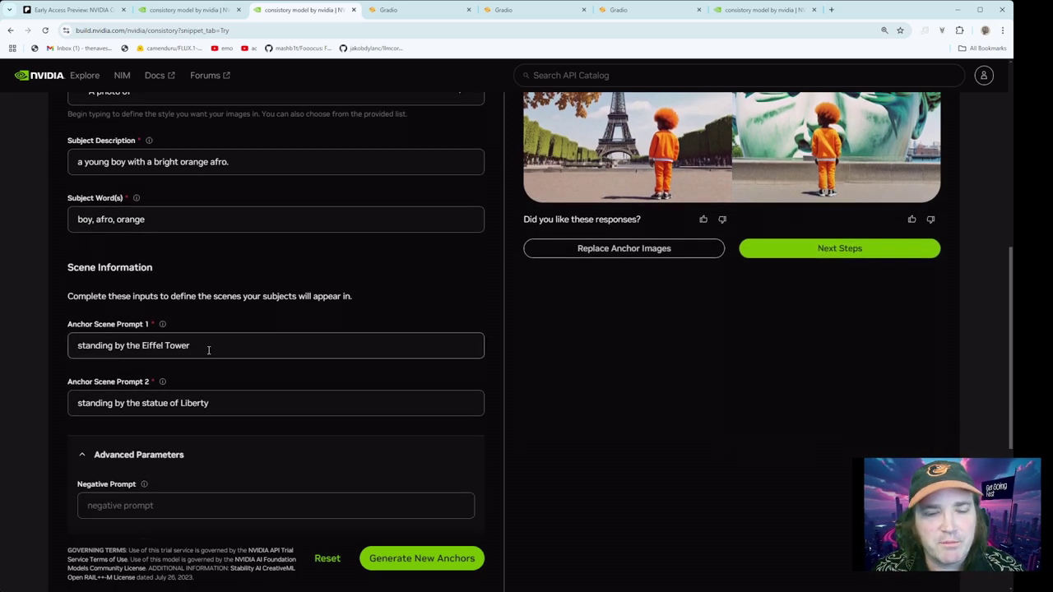
{"action": "scroll", "coordinate": [219, 409], "scroll_direction": "up", "scroll_amount": 3}
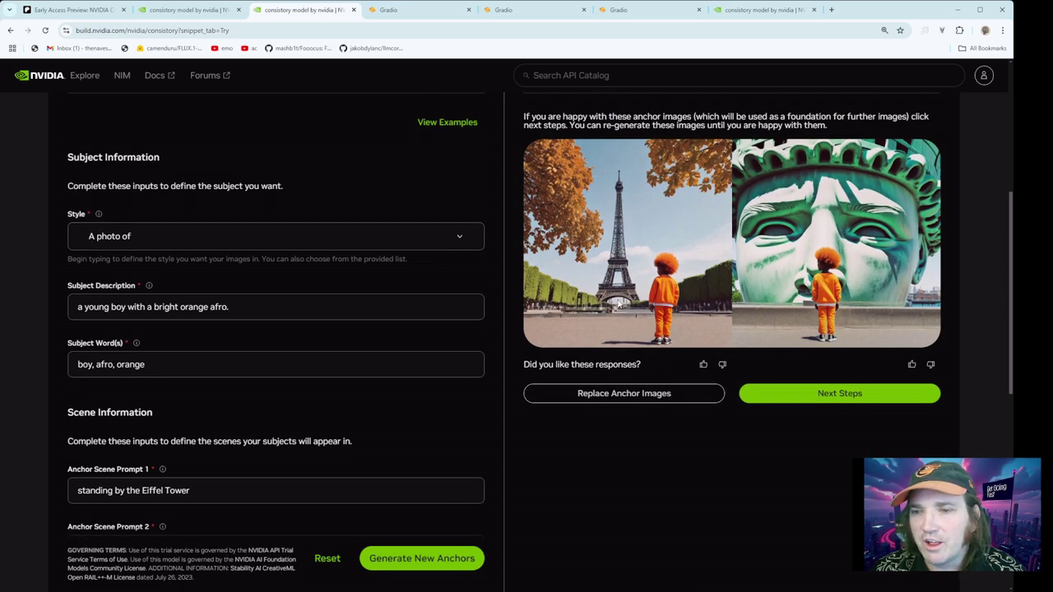
{"action": "scroll", "coordinate": [678, 276], "scroll_direction": "up", "scroll_amount": 1}
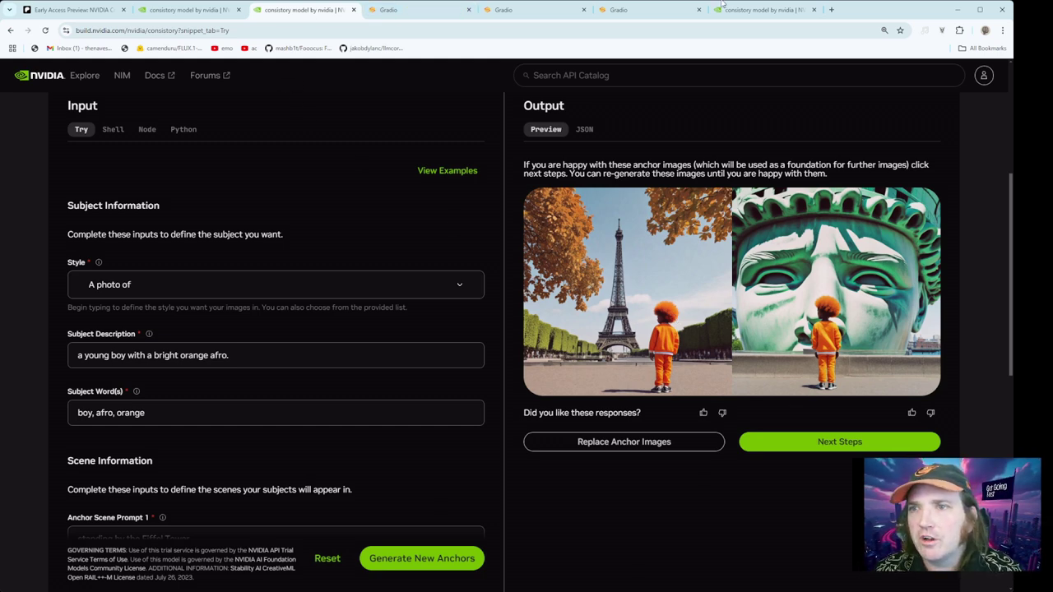
Compare the neonpunk and watercolor old-woman results across the local demo and Consistory Preview tabs
{"action": "left_click", "coordinate": [403, 13]}
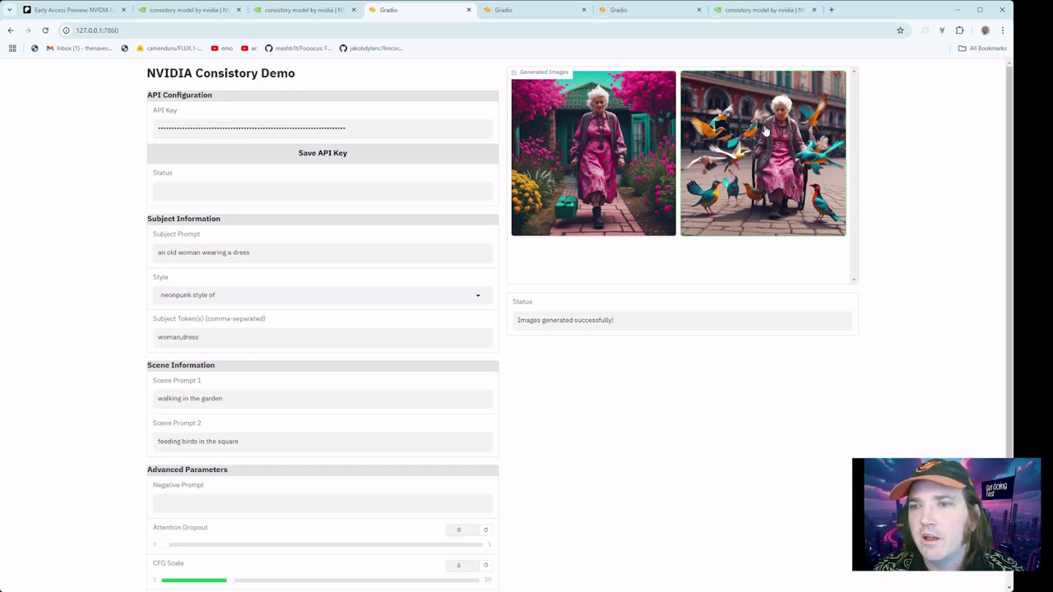
{"action": "left_click", "coordinate": [536, 11]}
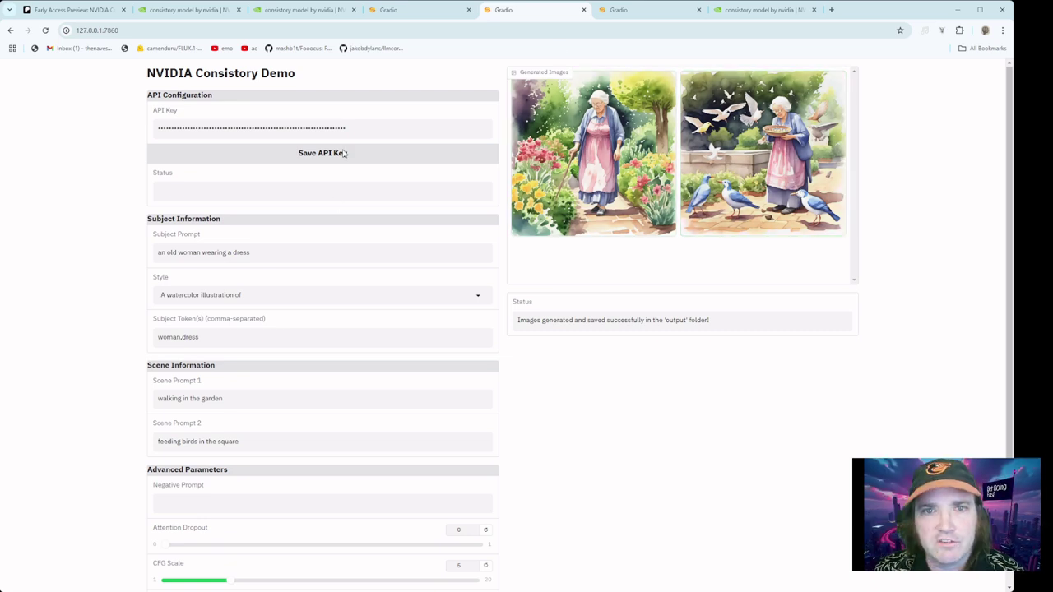
{"action": "left_click", "coordinate": [630, 10]}
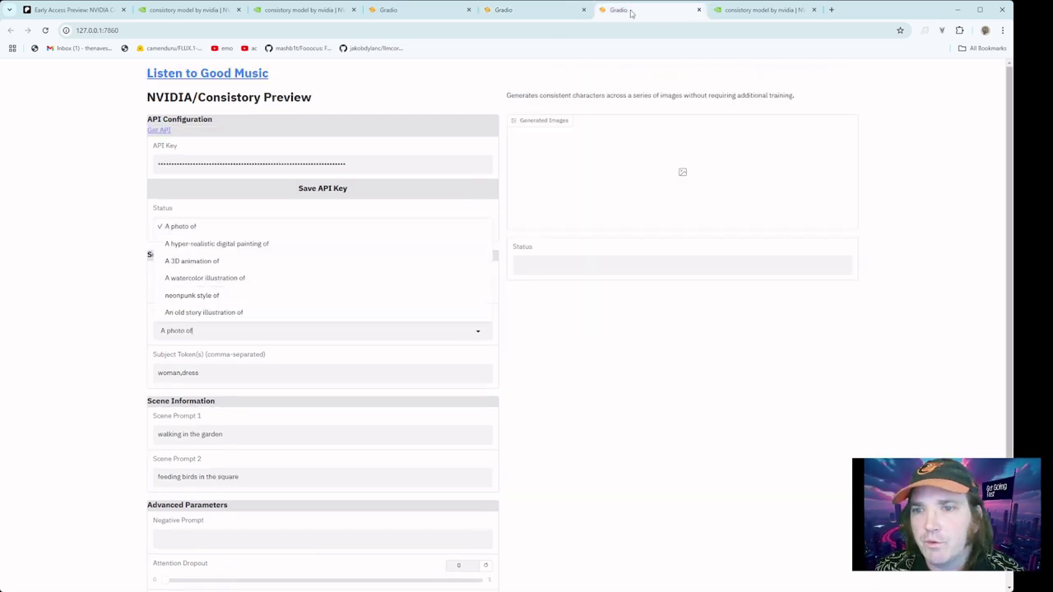
{"action": "left_click", "coordinate": [737, 10]}
{"action": "left_click", "coordinate": [656, 13]}
{"action": "left_click", "coordinate": [531, 18]}
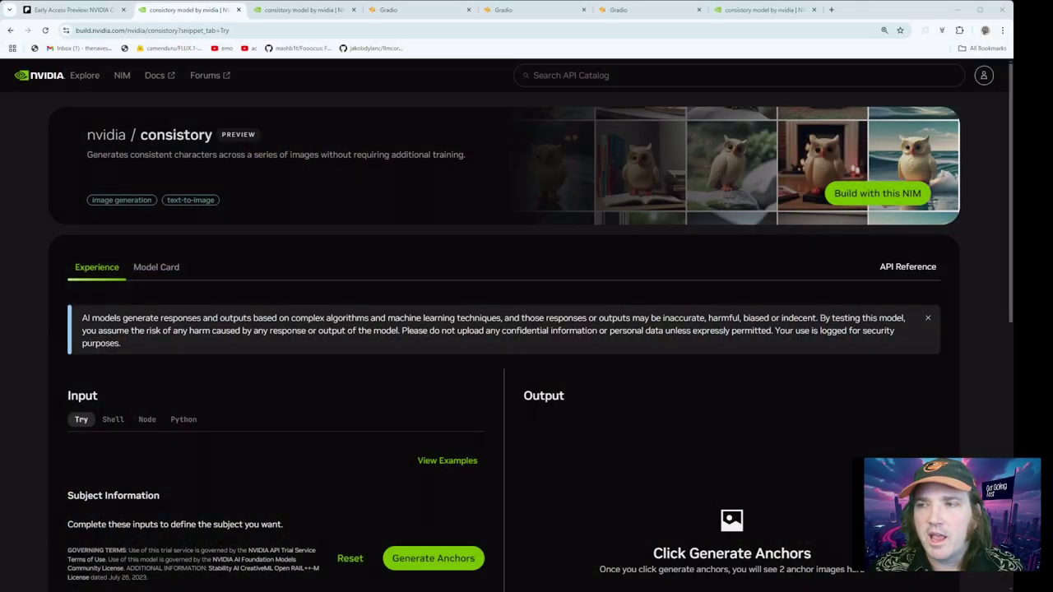
Switch the Input panel to the Python code sample for calling the Consistory model
{"action": "scroll", "coordinate": [526, 329], "scroll_direction": "down", "scroll_amount": 1}
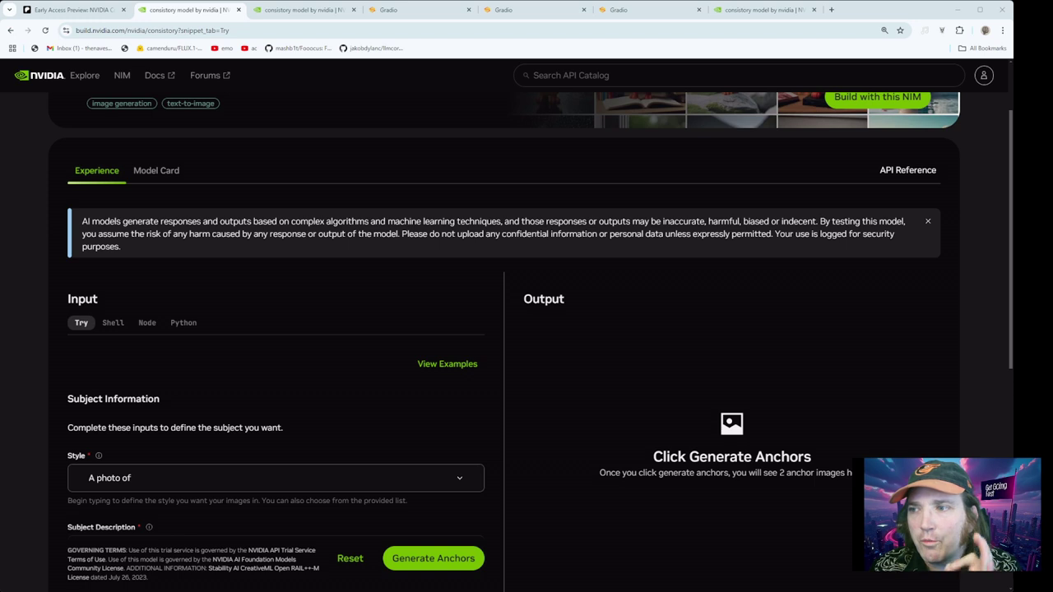
{"action": "scroll", "coordinate": [527, 329], "scroll_direction": "up", "scroll_amount": 1}
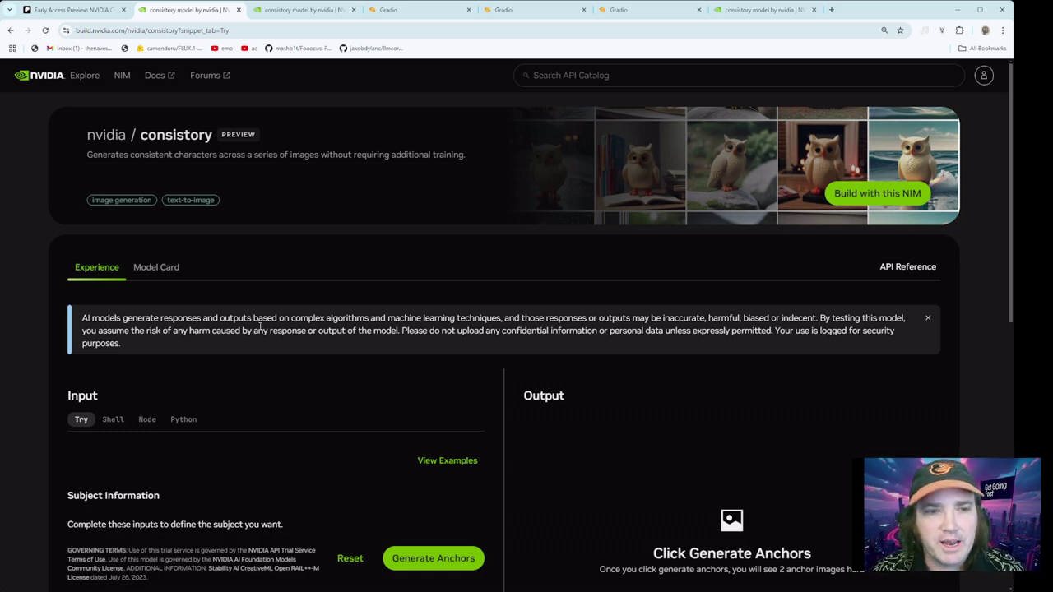
{"action": "left_click", "coordinate": [184, 420]}
{"action": "scroll", "coordinate": [240, 404], "scroll_direction": "down", "scroll_amount": 4}
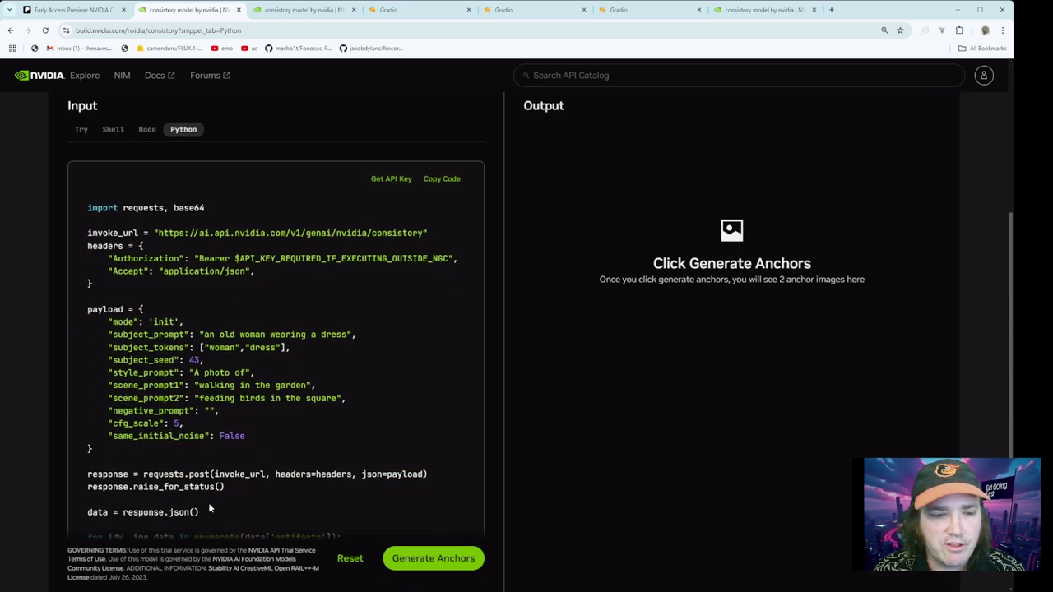
{"action": "left_click_drag", "start_coordinate": [212, 517], "coordinate": [85, 505]}
{"action": "scroll", "coordinate": [313, 409], "scroll_direction": "down", "scroll_amount": 2}
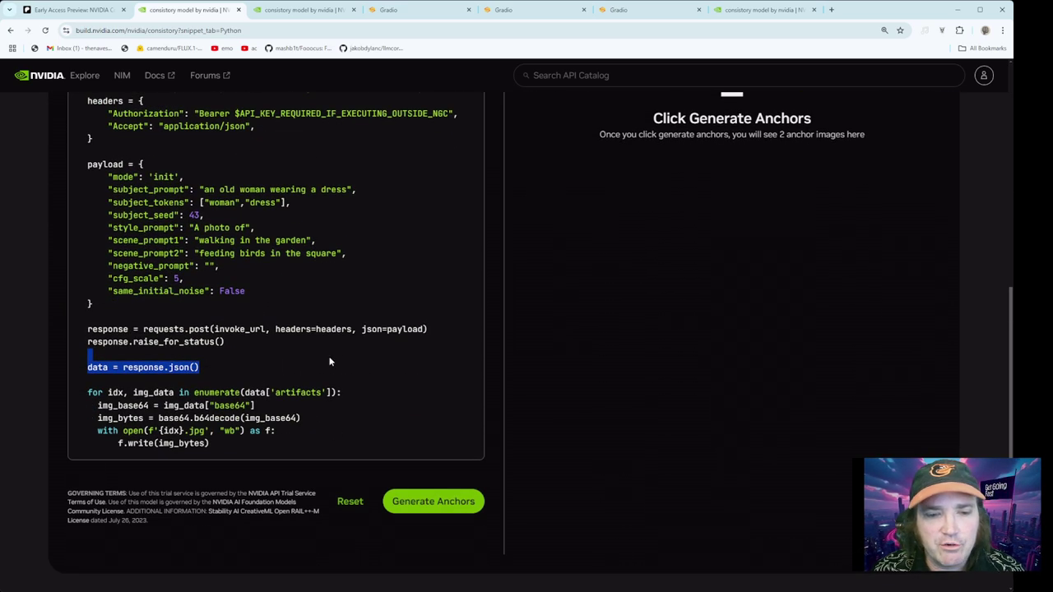
{"action": "scroll", "coordinate": [267, 415], "scroll_direction": "up", "scroll_amount": 2}
{"action": "scroll", "coordinate": [268, 415], "scroll_direction": "down", "scroll_amount": 1}
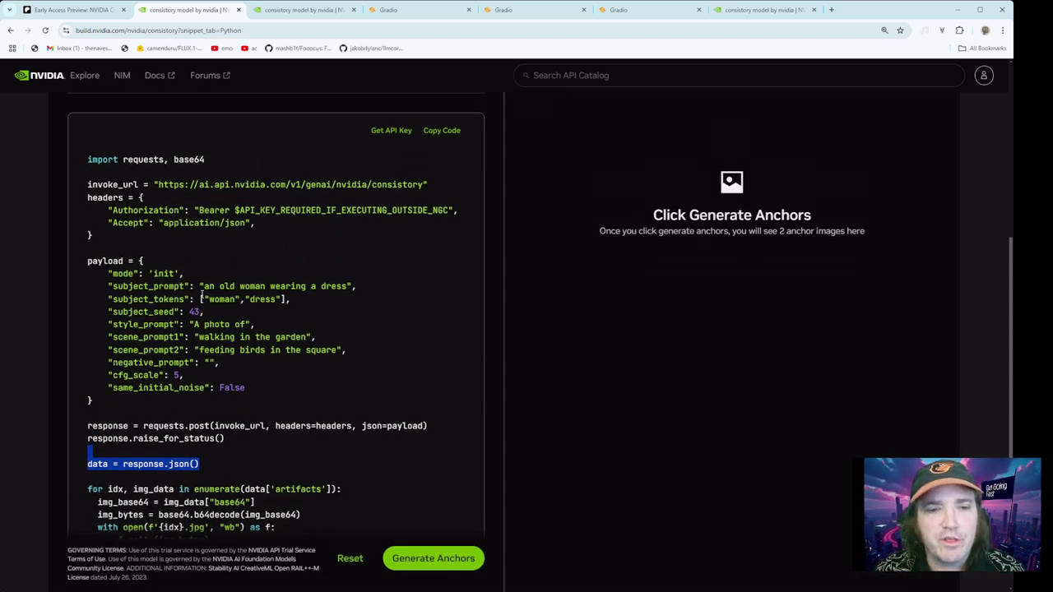
Highlight the subject_prompt value and subject tokens woman and dress, comparing them with the Gradio demo
{"action": "left_click_drag", "start_coordinate": [207, 287], "coordinate": [348, 287]}
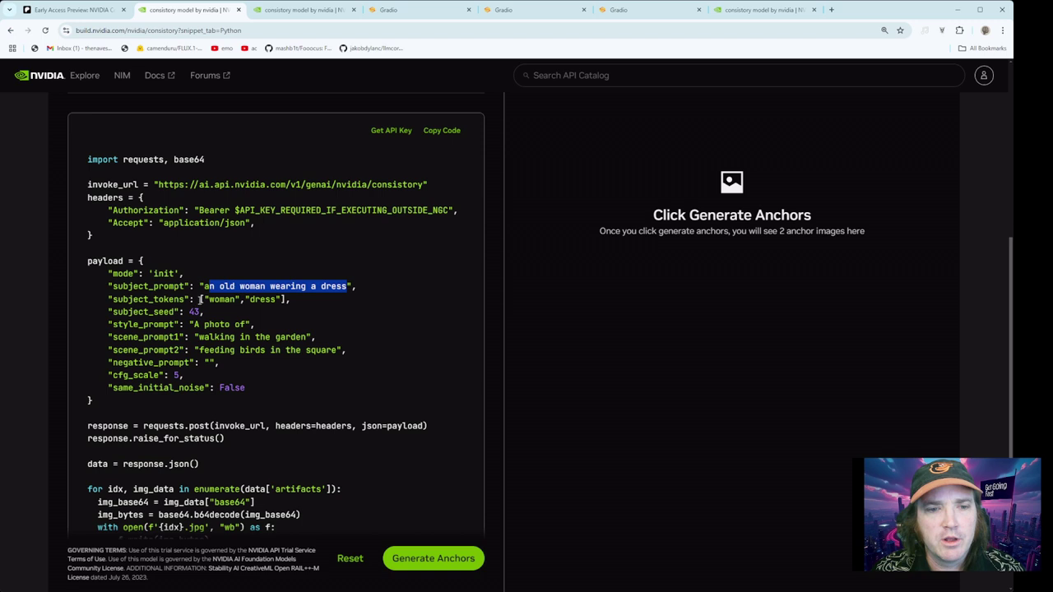
{"action": "left_click_drag", "start_coordinate": [208, 300], "coordinate": [284, 302]}
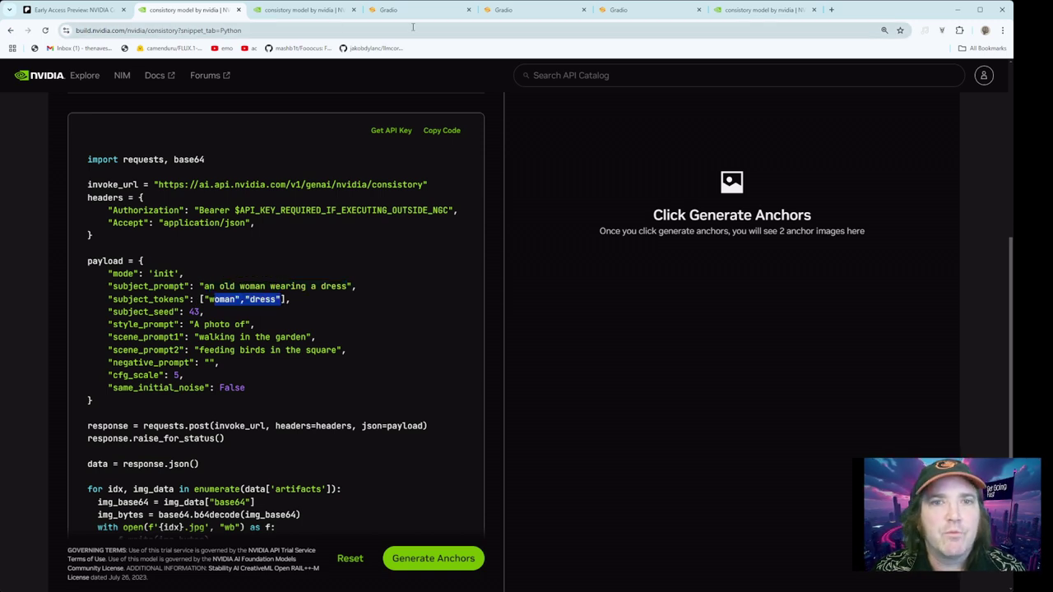
{"action": "left_click", "coordinate": [527, 9]}
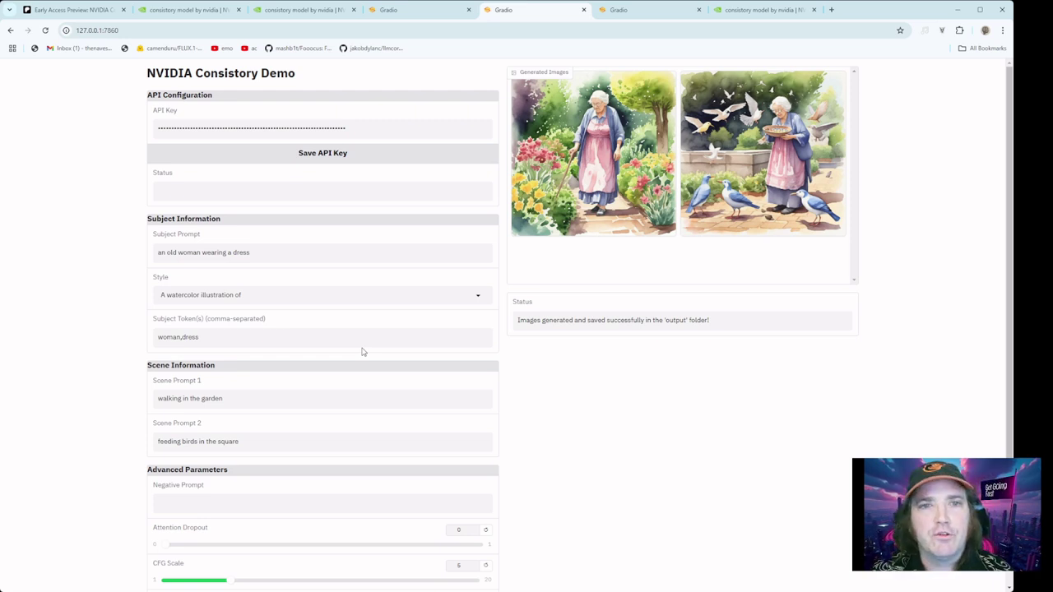
{"action": "left_click", "coordinate": [198, 12]}
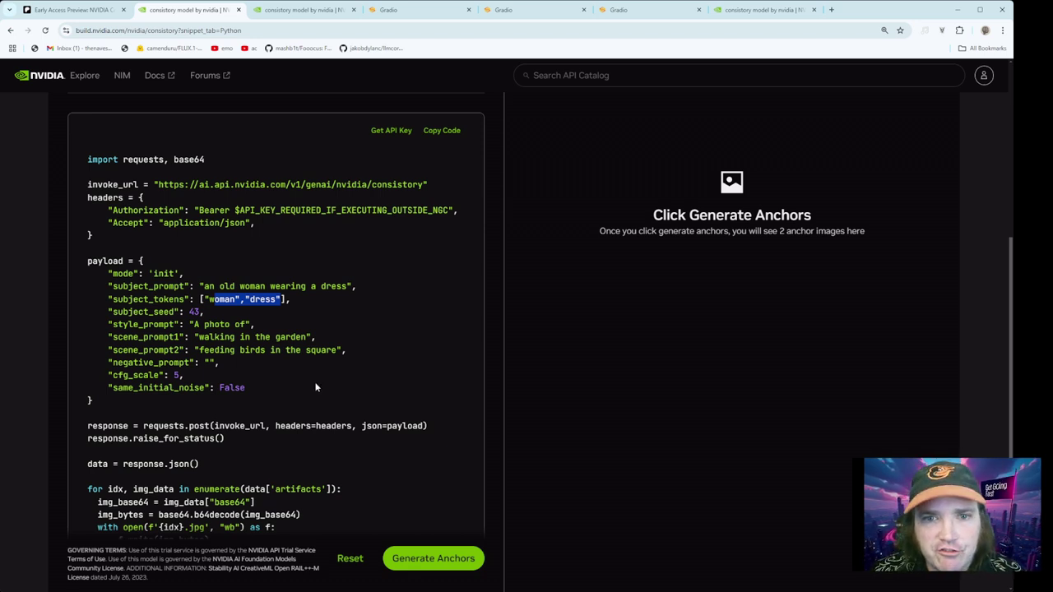
{"action": "scroll", "coordinate": [505, 176], "scroll_direction": "up", "scroll_amount": 2}
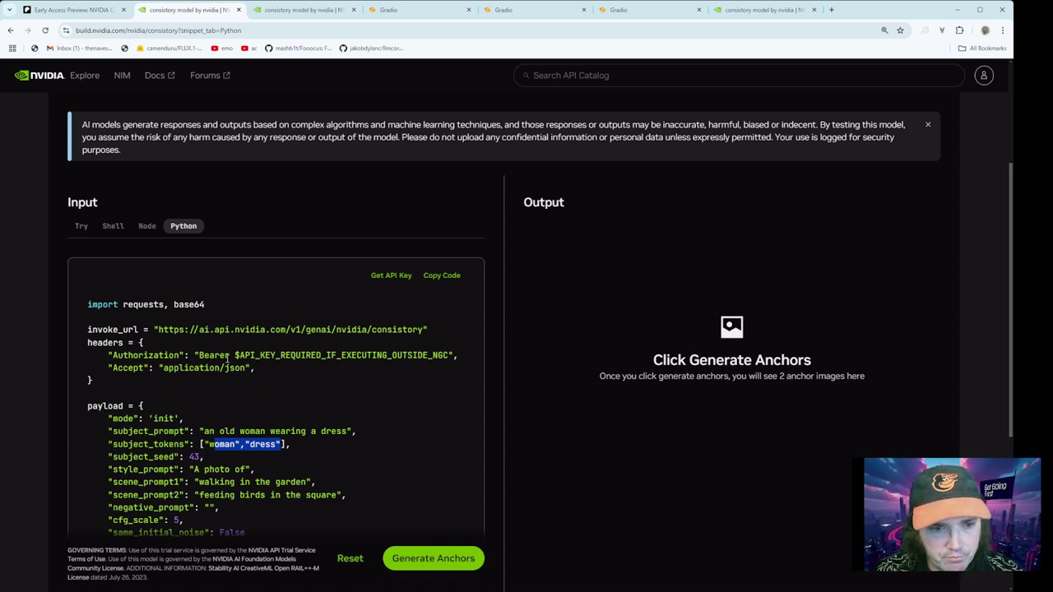
{"action": "scroll", "coordinate": [216, 361], "scroll_direction": "up", "scroll_amount": 1}
{"action": "scroll", "coordinate": [206, 362], "scroll_direction": "down", "scroll_amount": 3}
{"action": "scroll", "coordinate": [201, 362], "scroll_direction": "down", "scroll_amount": 2}
{"action": "scroll", "coordinate": [214, 263], "scroll_direction": "up", "scroll_amount": 4}
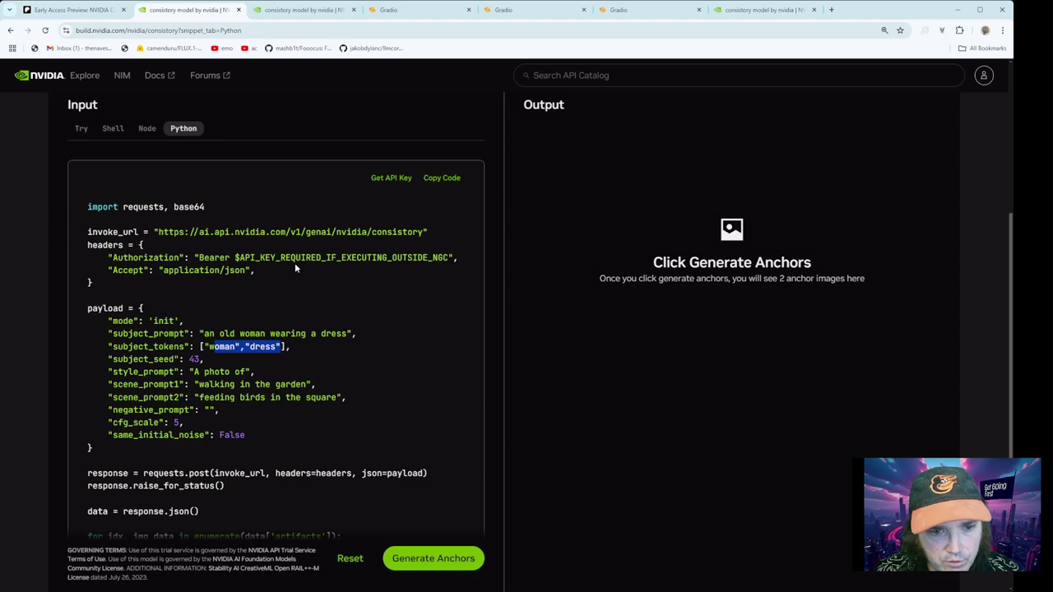
{"action": "scroll", "coordinate": [345, 255], "scroll_direction": "up", "scroll_amount": 1}
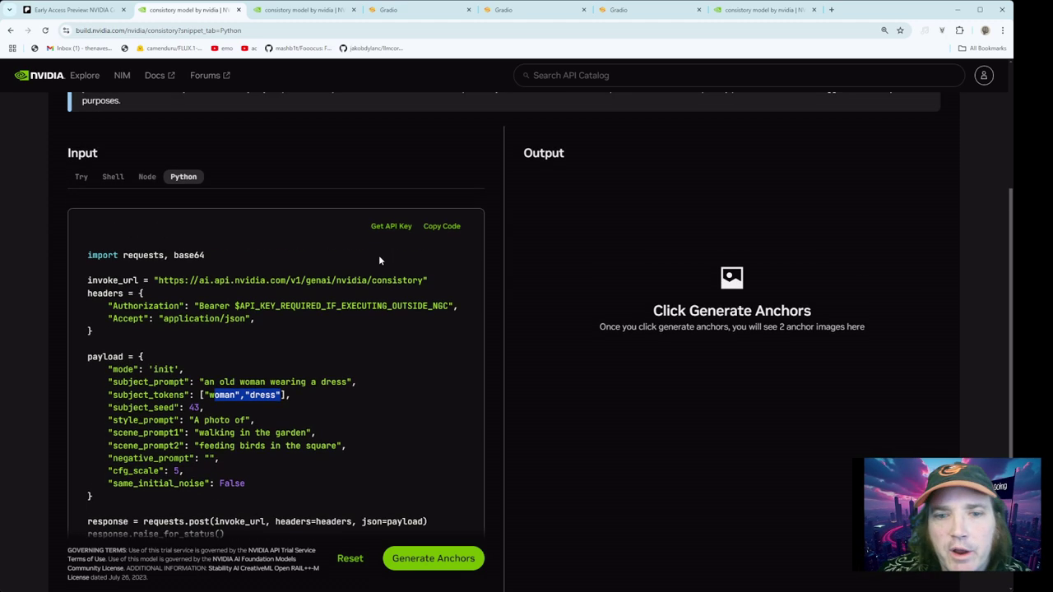
{"action": "scroll", "coordinate": [444, 230], "scroll_direction": "up", "scroll_amount": 3}
{"action": "scroll", "coordinate": [460, 223], "scroll_direction": "up", "scroll_amount": 2}
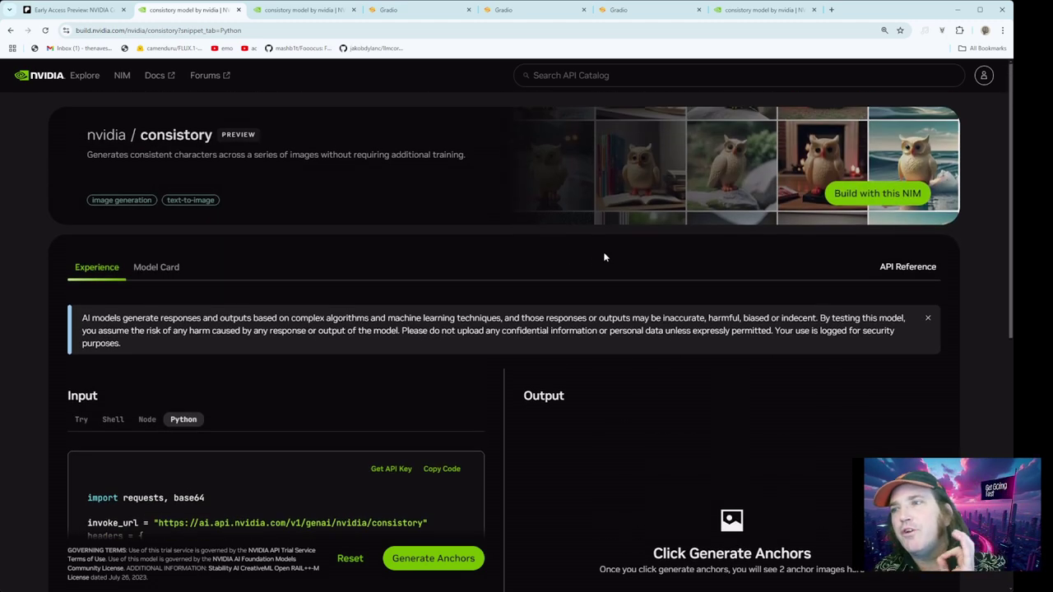
Check the account's remaining credits, then start the Get API Key dialog above the code snippet
{"action": "left_click", "coordinate": [987, 80]}
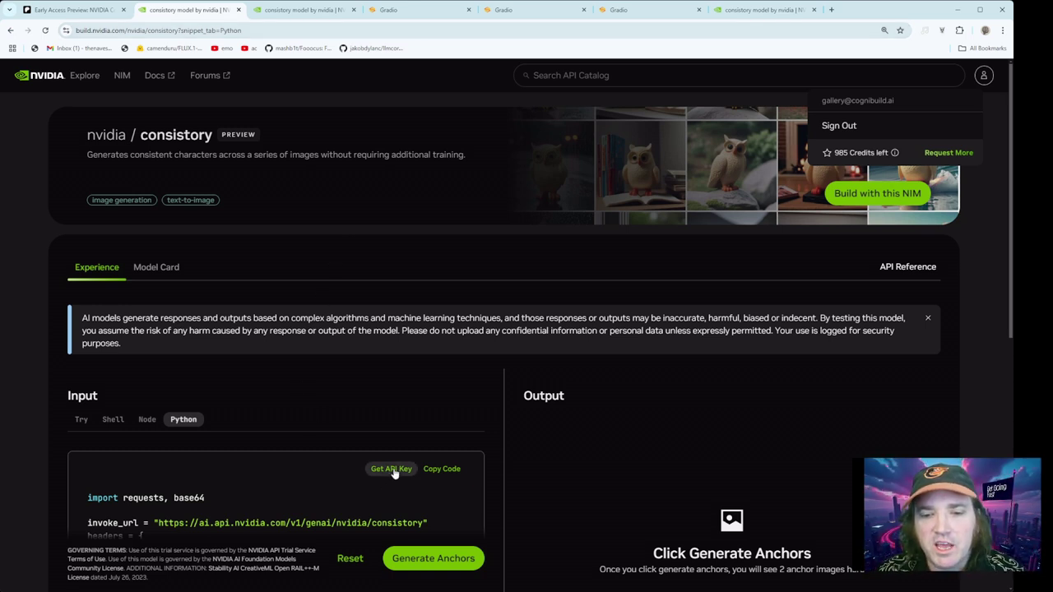
{"action": "scroll", "coordinate": [407, 473], "scroll_direction": "down", "scroll_amount": 1}
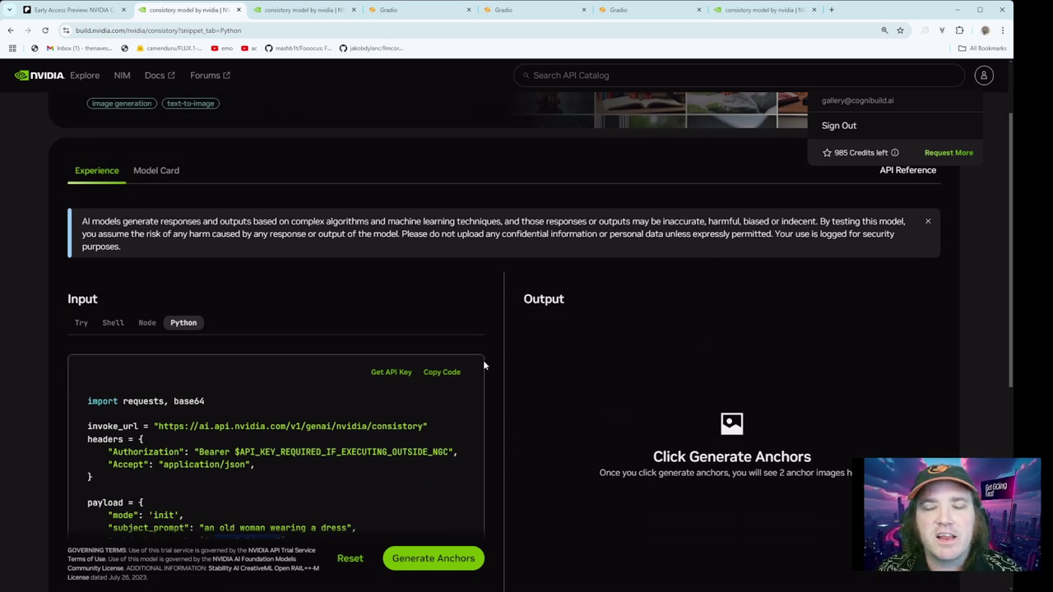
{"action": "left_click", "coordinate": [389, 373]}
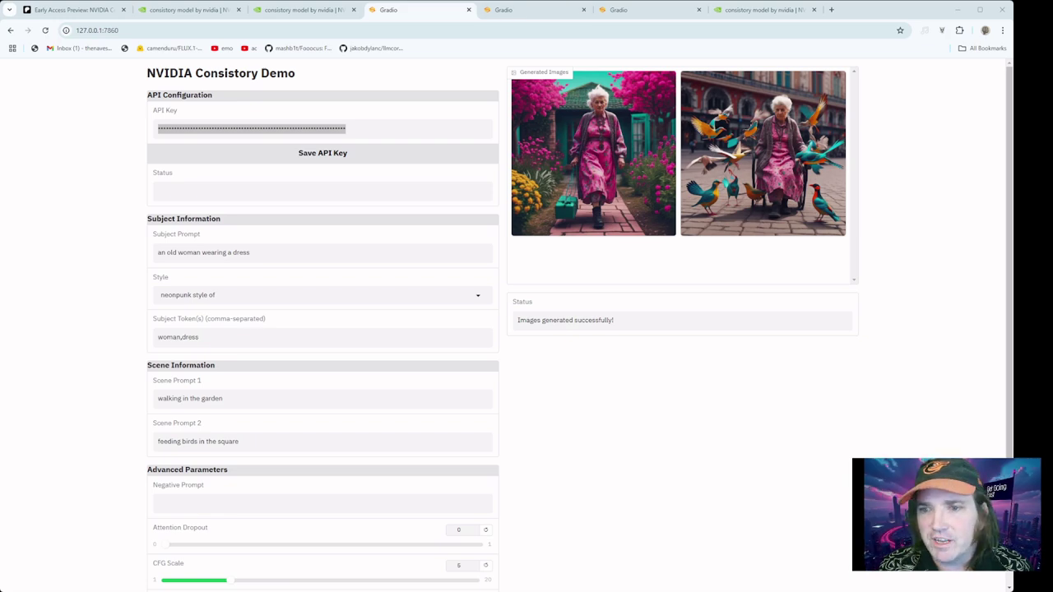
Glance at the pending API key dialog, then return to the orange-afro boy's anchor images
{"action": "left_click", "coordinate": [185, 10]}
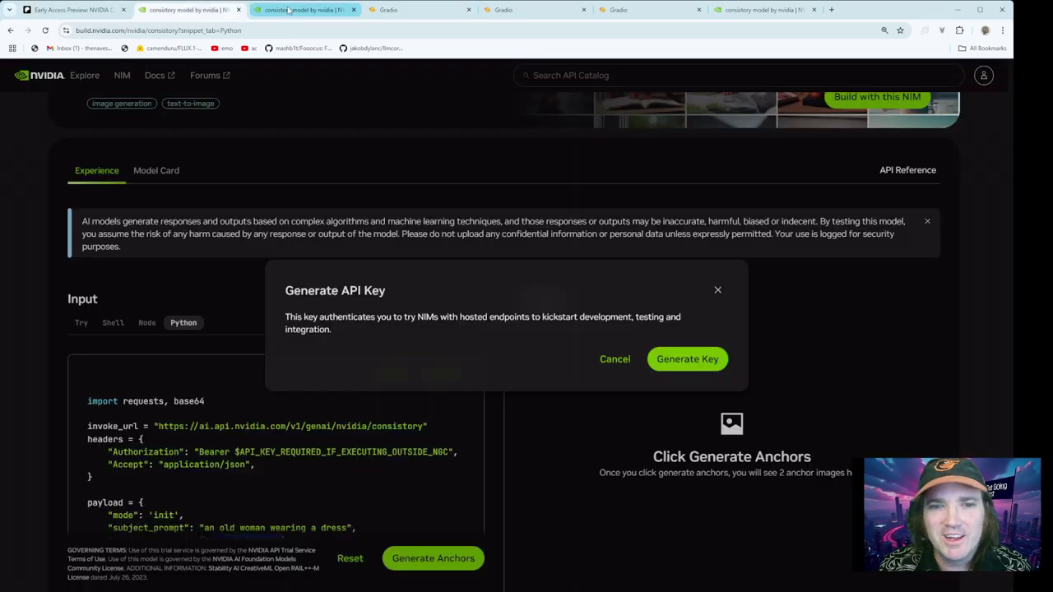
{"action": "left_click", "coordinate": [305, 10]}
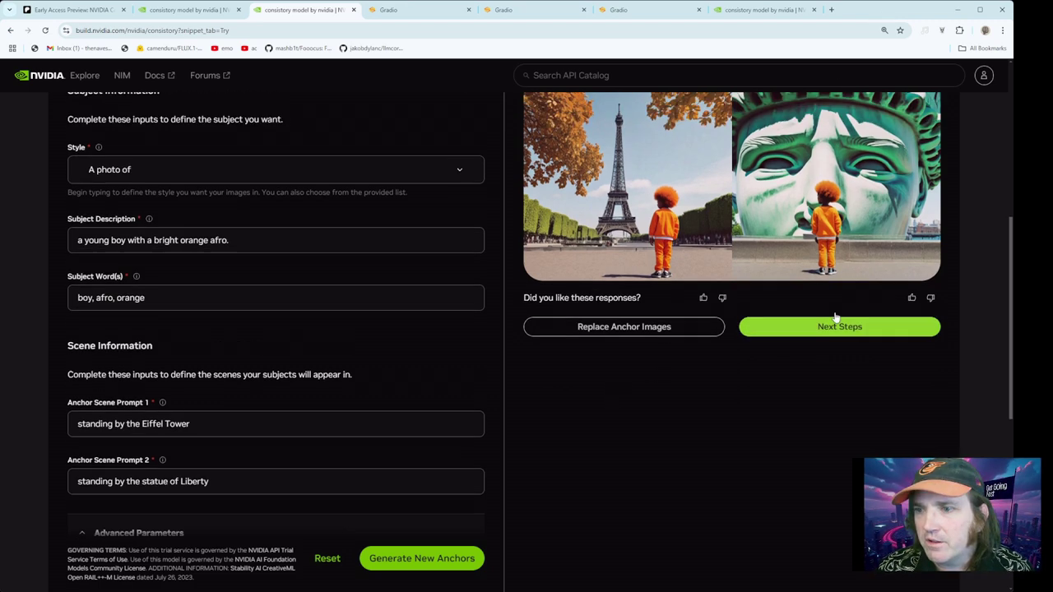
Advance to Scenario Information and preview the Eiffel Tower and Statue of Liberty anchor images
{"action": "left_click", "coordinate": [816, 441]}
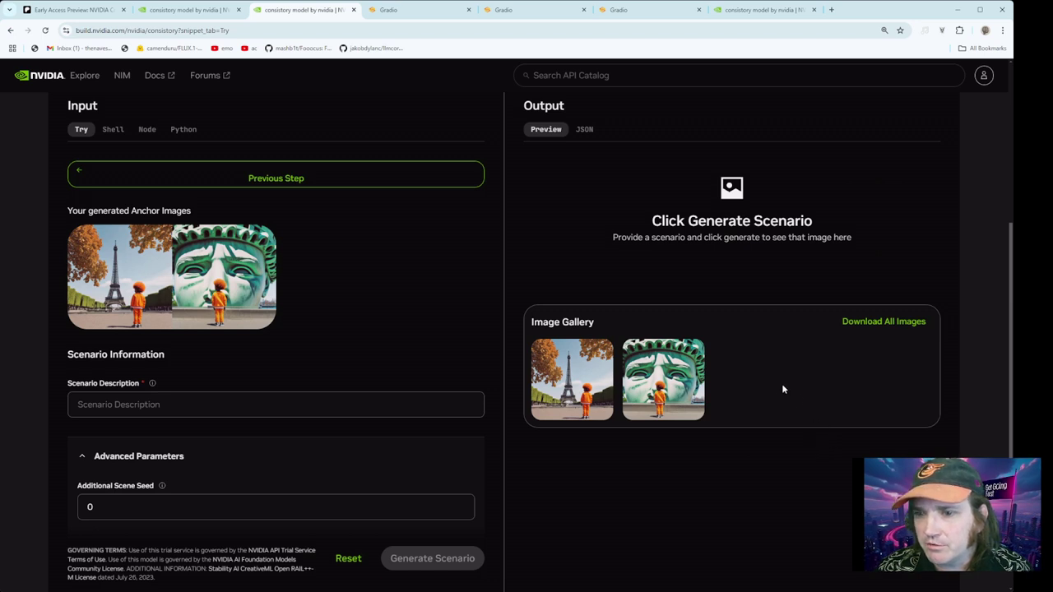
{"action": "mouse_move", "coordinate": [638, 375]}
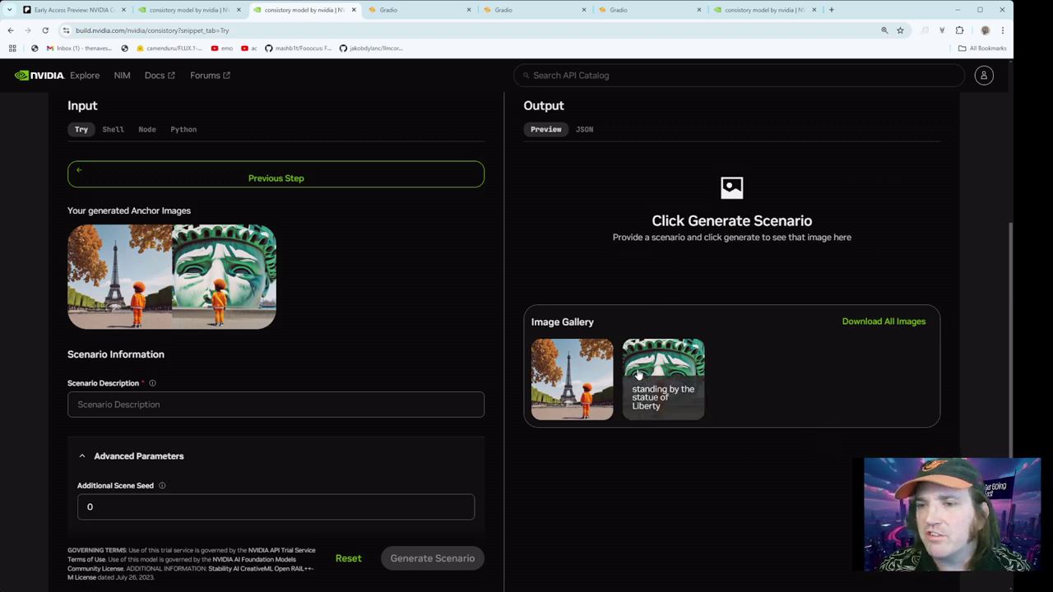
{"action": "left_click", "coordinate": [575, 378]}
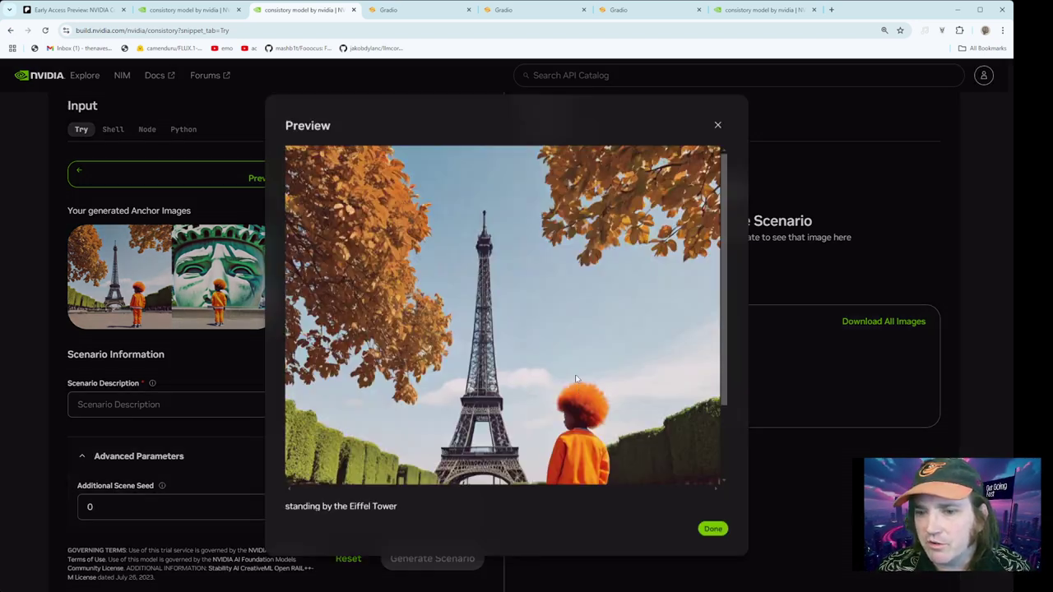
{"action": "scroll", "coordinate": [712, 535], "scroll_direction": "down", "scroll_amount": 2}
{"action": "left_click", "coordinate": [713, 530]}
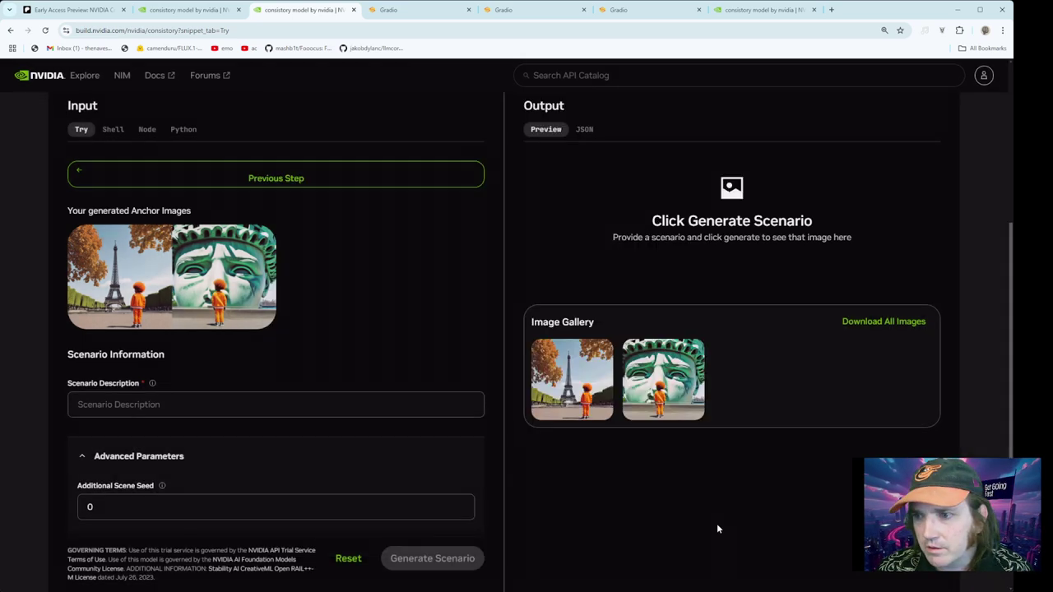
{"action": "left_click", "coordinate": [667, 374]}
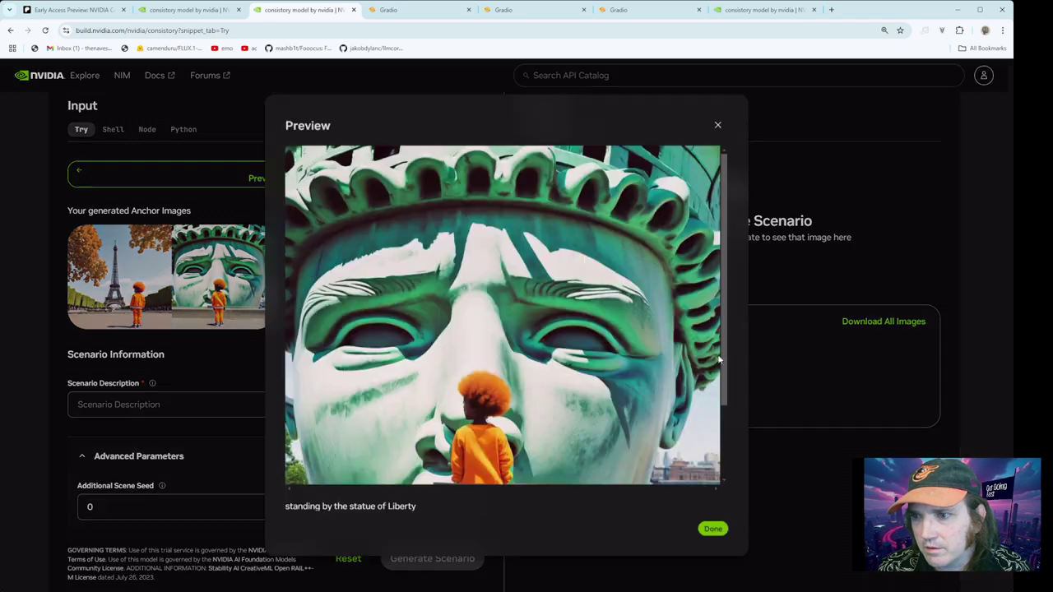
{"action": "left_click", "coordinate": [716, 125]}
{"action": "scroll", "coordinate": [248, 440], "scroll_direction": "down", "scroll_amount": 3}
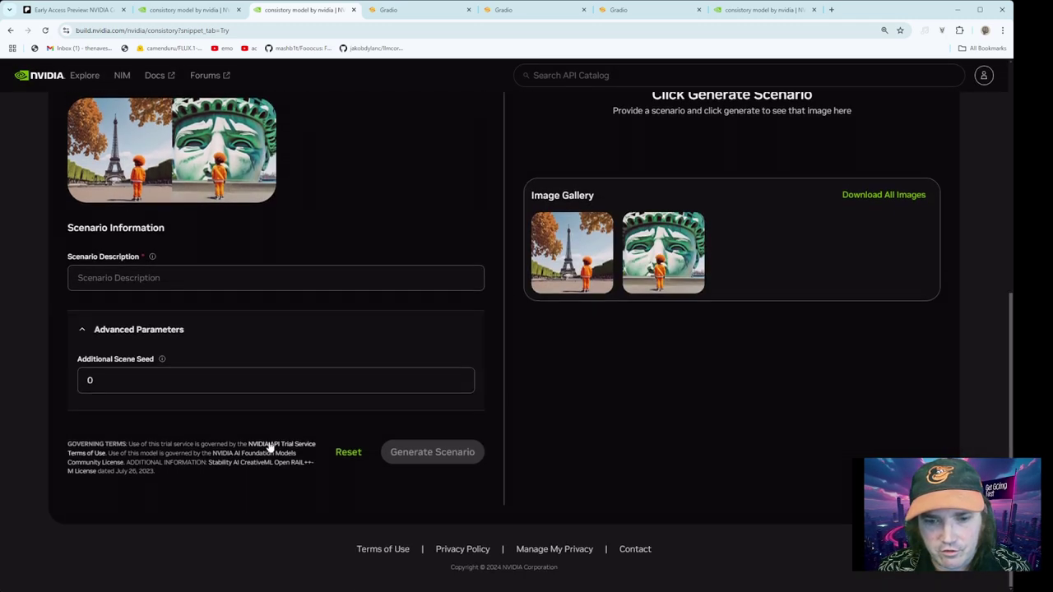
{"action": "scroll", "coordinate": [383, 444], "scroll_direction": "up", "scroll_amount": 3}
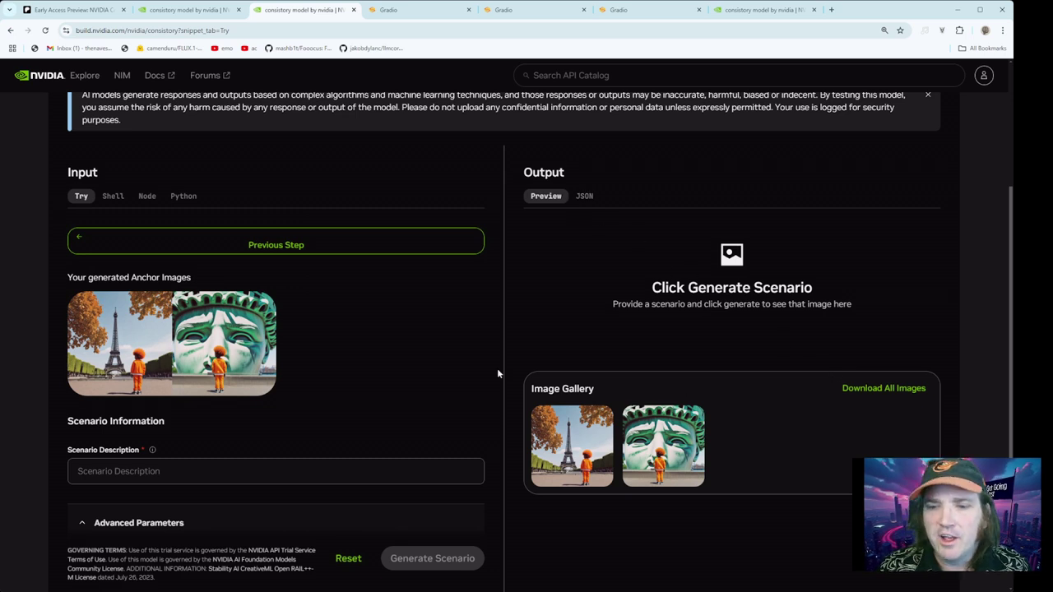
{"action": "scroll", "coordinate": [346, 350], "scroll_direction": "down", "scroll_amount": 1}
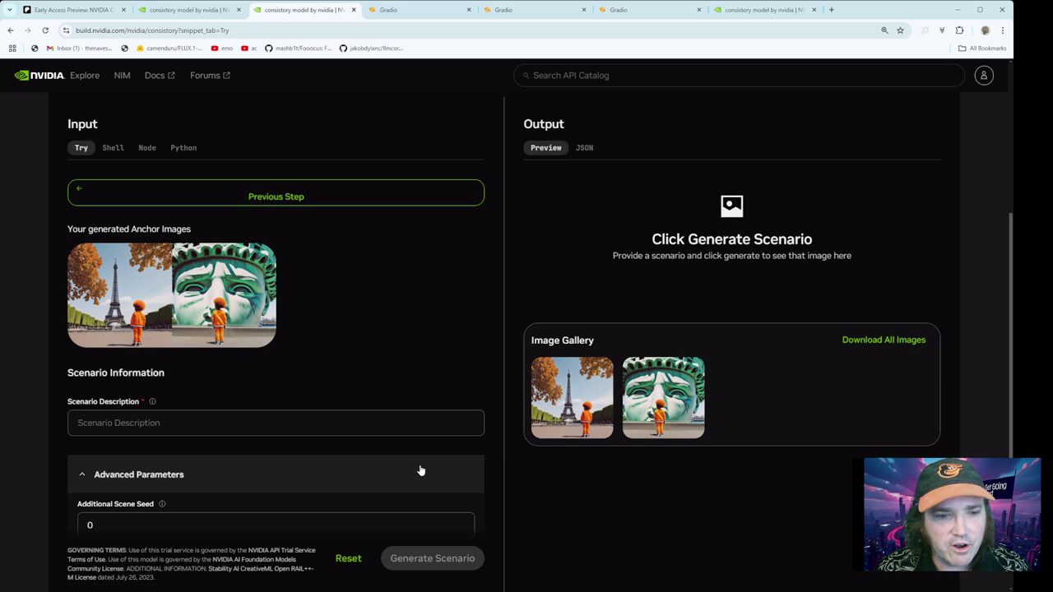
Generate a scenario from 'Kid walking the globe', check its Python code, then reselect the description
{"action": "left_click", "coordinate": [344, 426]}
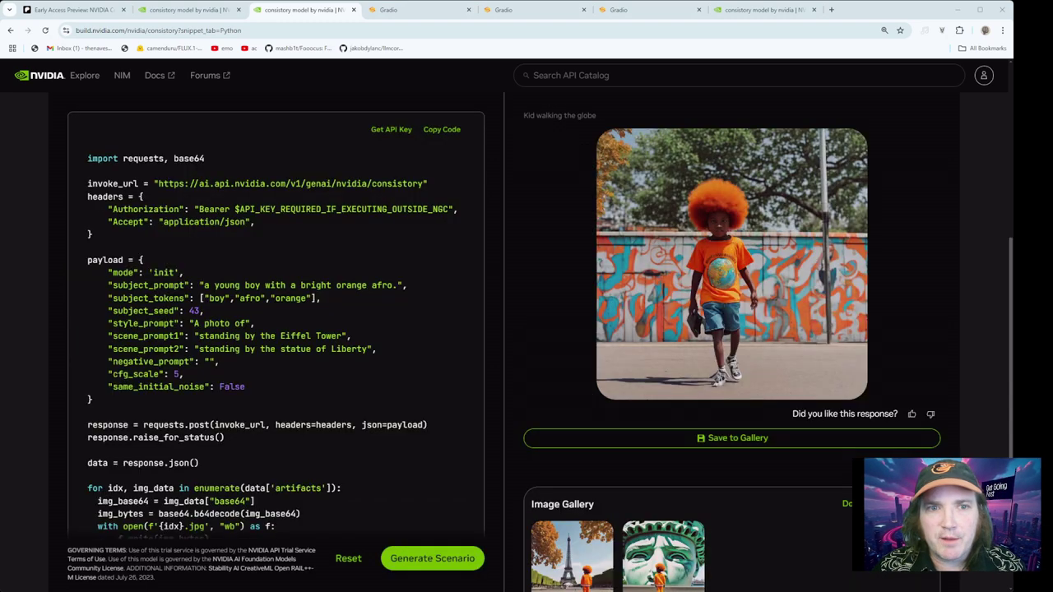
{"action": "scroll", "coordinate": [526, 329], "scroll_direction": "down", "scroll_amount": 2}
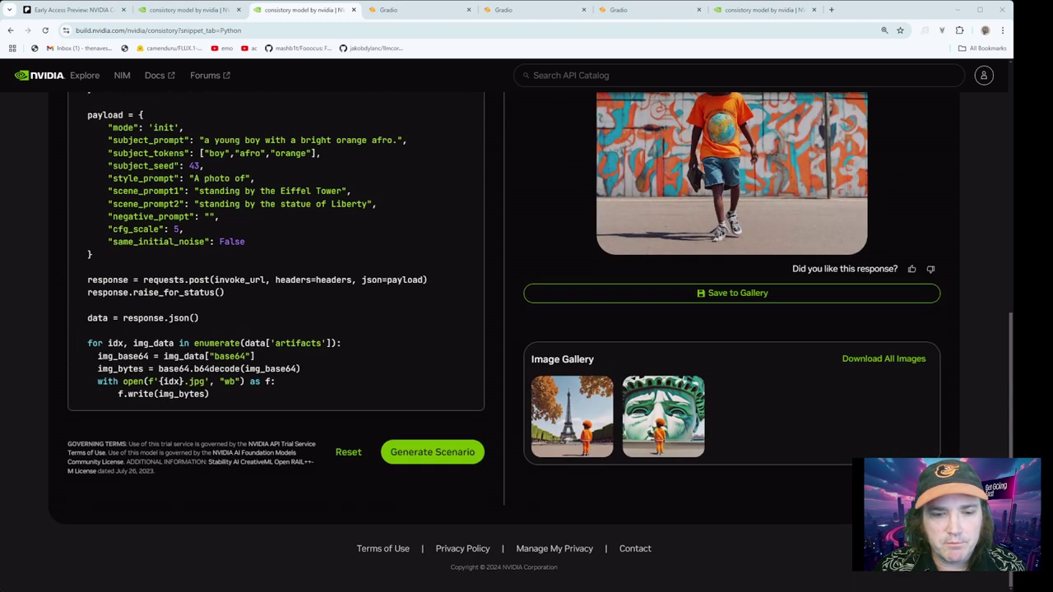
{"action": "scroll", "coordinate": [526, 329], "scroll_direction": "up", "scroll_amount": 1}
{"action": "scroll", "coordinate": [247, 329], "scroll_direction": "up", "scroll_amount": 3}
{"action": "left_click", "coordinate": [81, 176]}
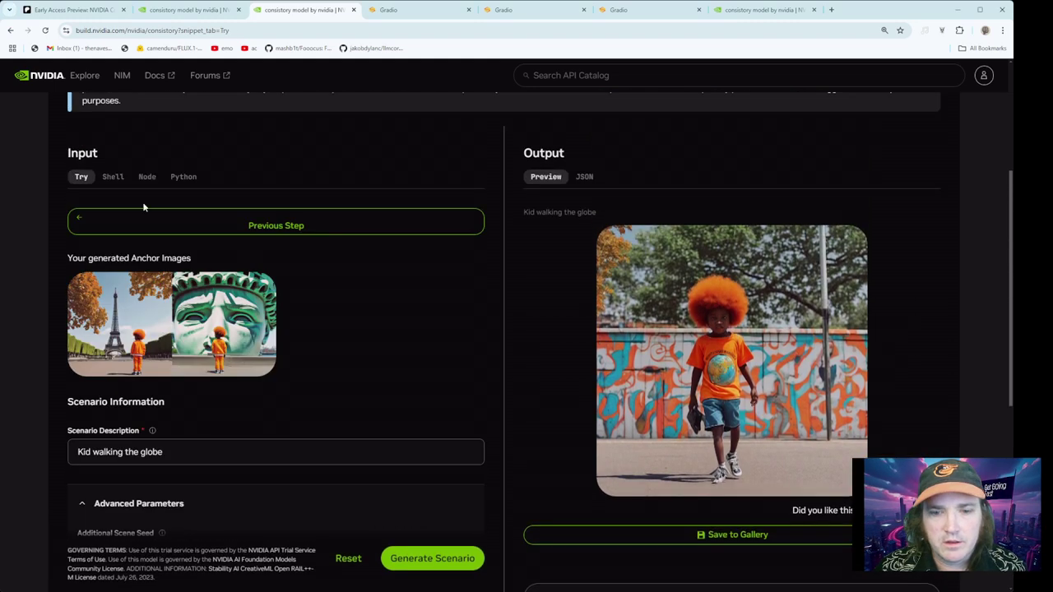
{"action": "left_click", "coordinate": [206, 463]}
{"action": "key", "text": "ctrl+a"}
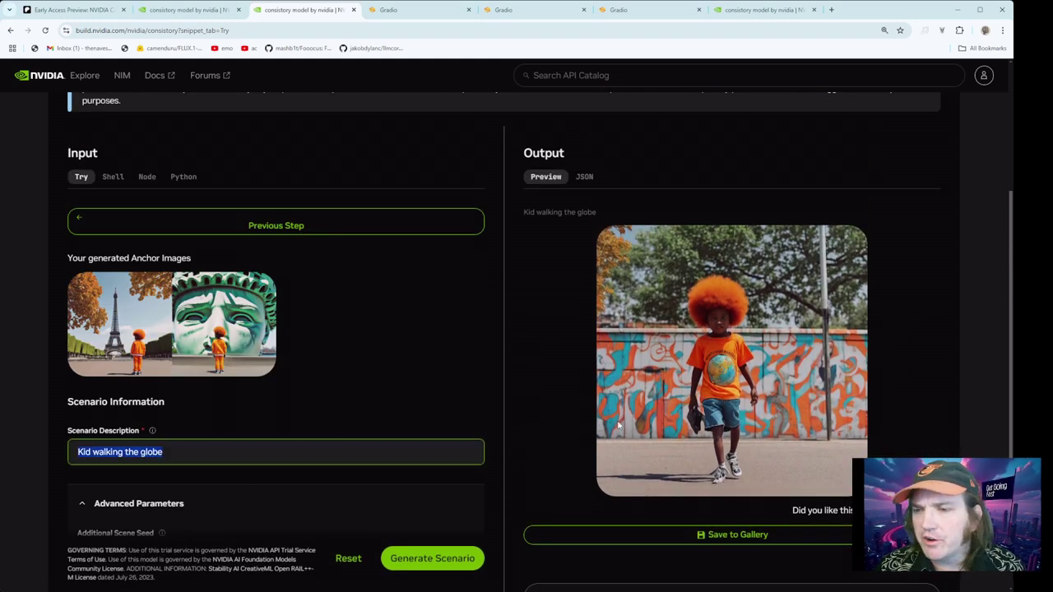
{"action": "scroll", "coordinate": [245, 487], "scroll_direction": "down", "scroll_amount": 2}
{"action": "scroll", "coordinate": [89, 303], "scroll_direction": "up", "scroll_amount": 1}
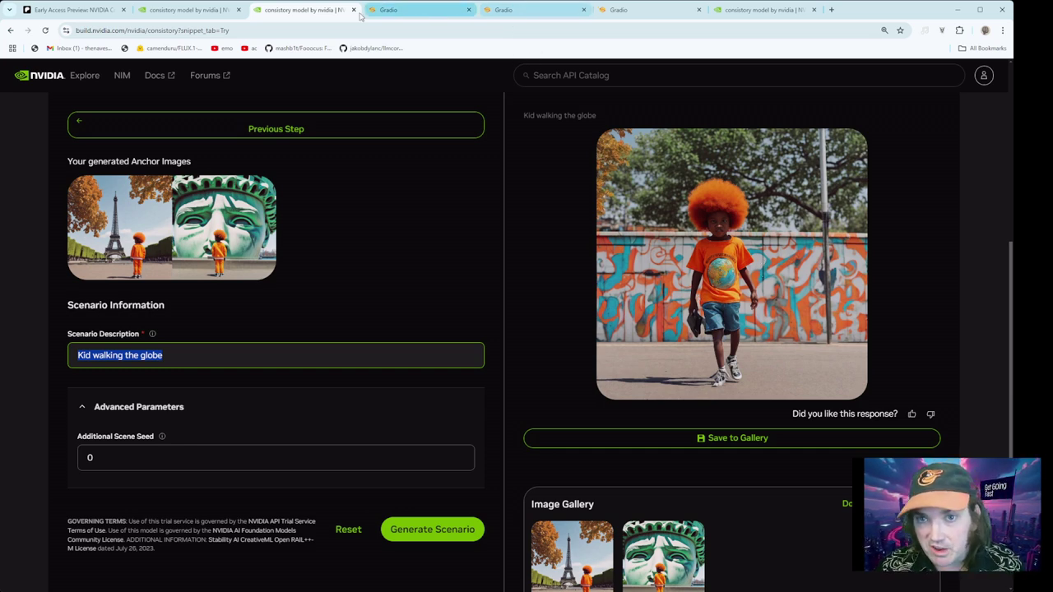
Compare the neonpunk and watercolor old-woman results, noting subject seed 43, then return to the Patreon post
{"action": "left_click", "coordinate": [413, 12]}
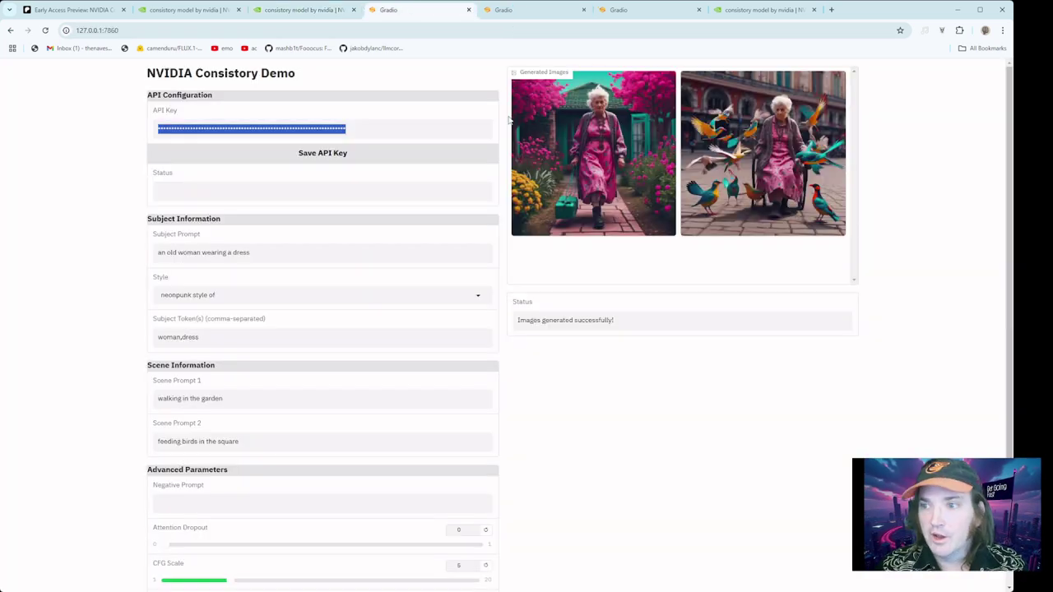
{"action": "left_click", "coordinate": [505, 13]}
{"action": "scroll", "coordinate": [298, 485], "scroll_direction": "down", "scroll_amount": 2}
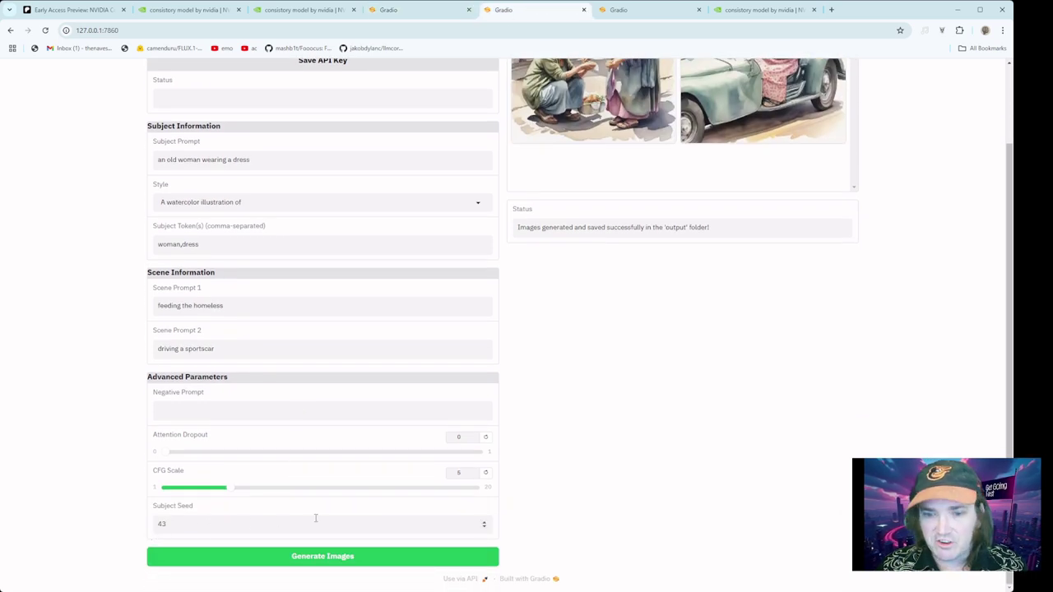
{"action": "left_click_drag", "start_coordinate": [308, 520], "coordinate": [135, 526]}
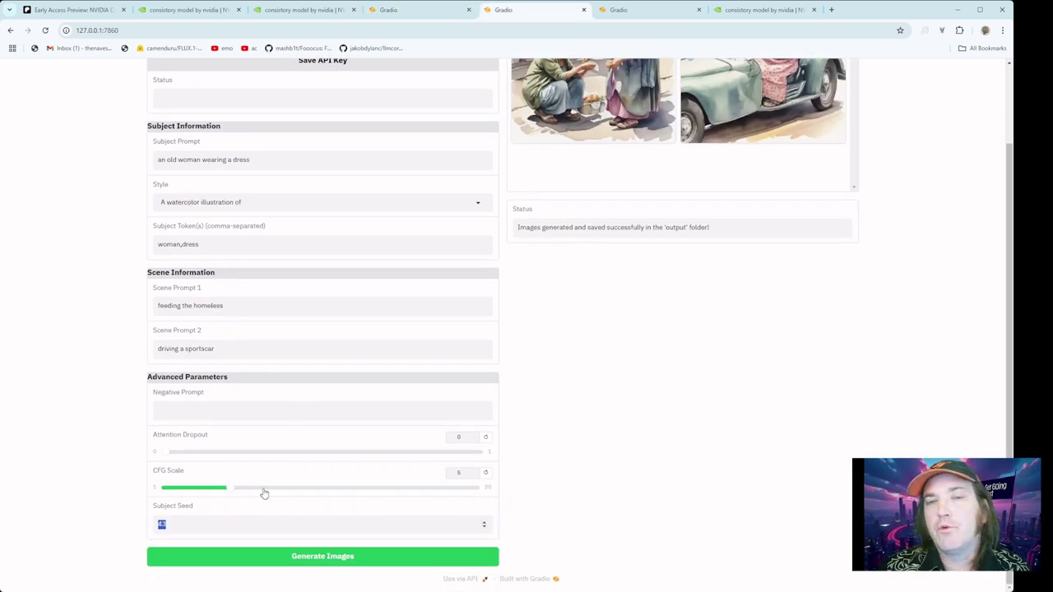
{"action": "scroll", "coordinate": [664, 336], "scroll_direction": "up", "scroll_amount": 2}
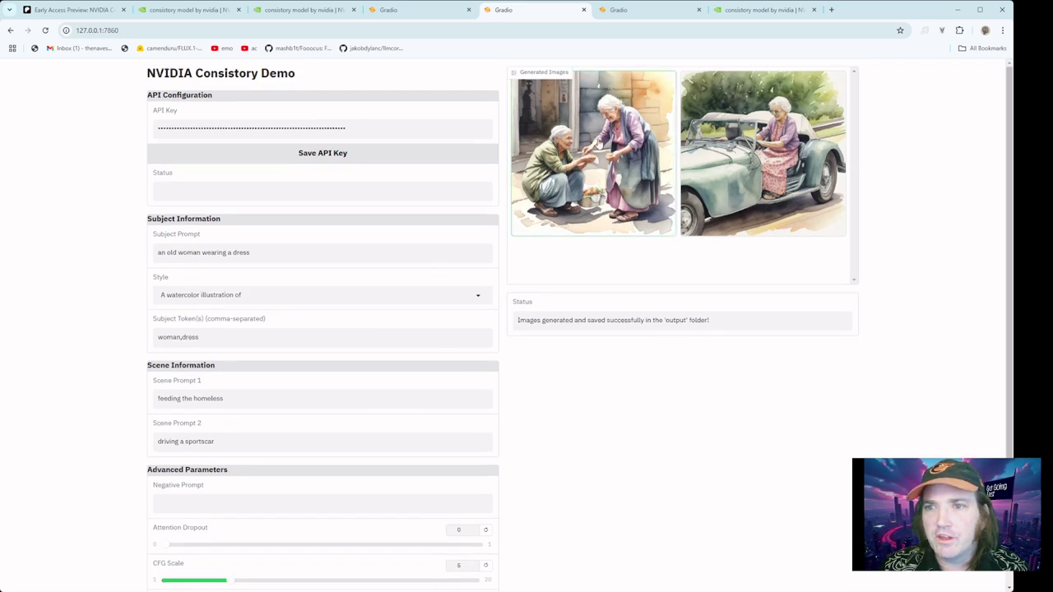
{"action": "left_click", "coordinate": [10, 30]}
{"action": "left_click", "coordinate": [27, 31]}
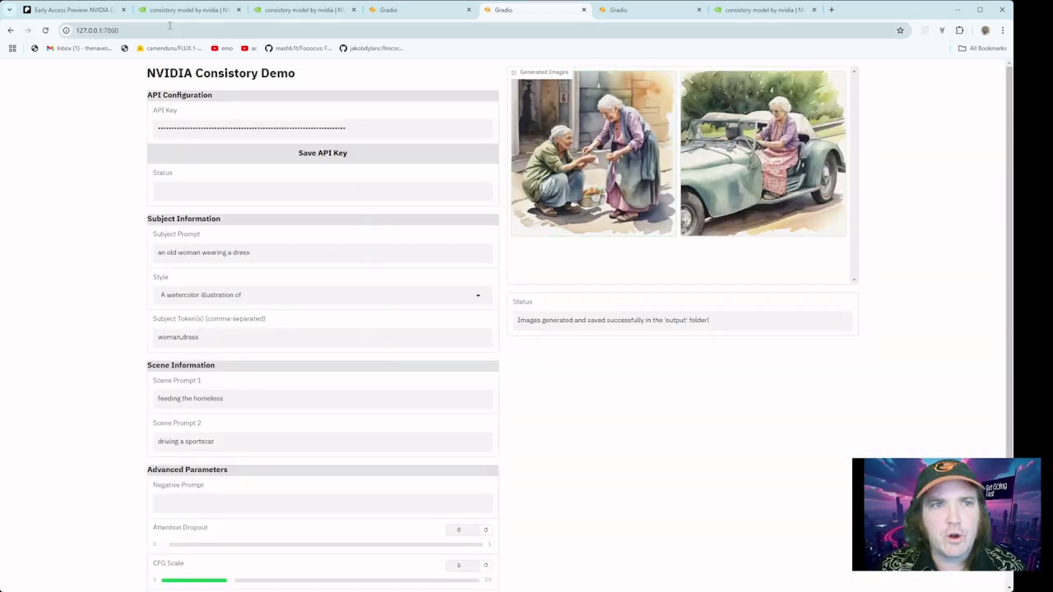
{"action": "left_click", "coordinate": [421, 13]}
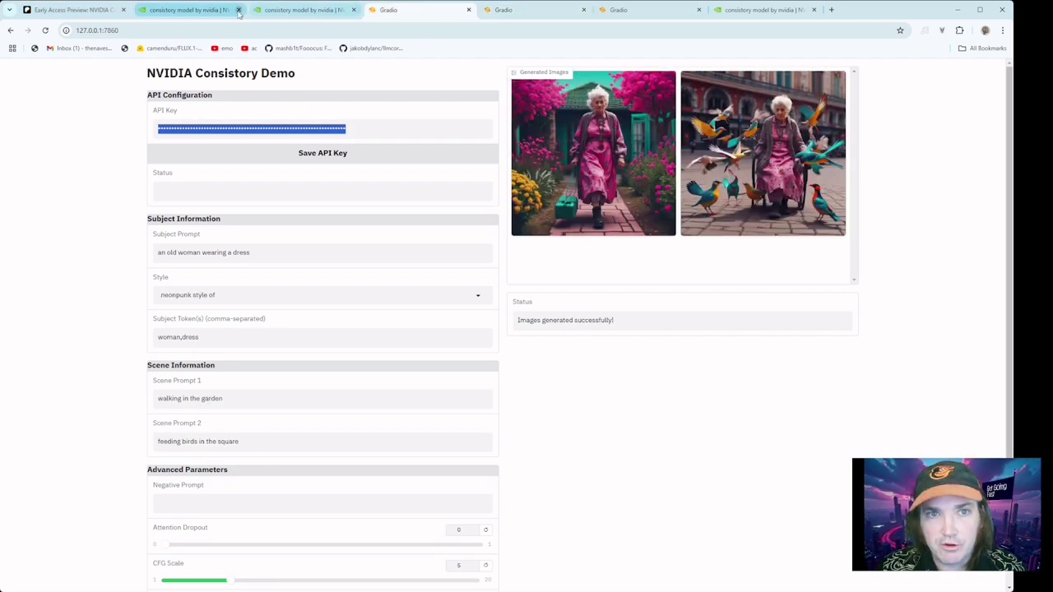
{"action": "left_click", "coordinate": [74, 10]}
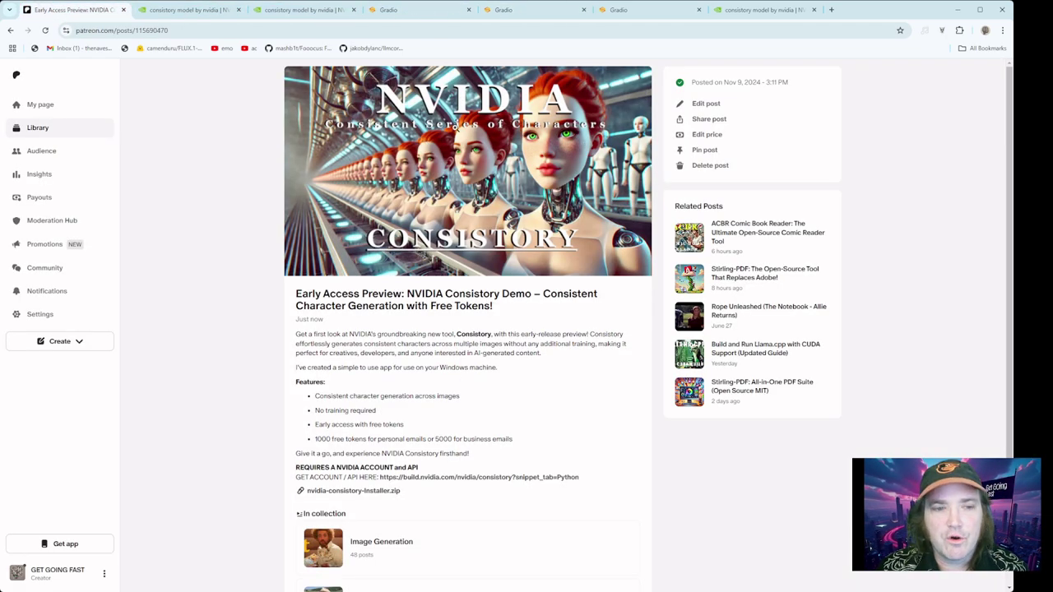
Load the creator's Patreon page by URL and scroll to the NVIDIA Consistory early-access post
{"action": "left_click", "coordinate": [167, 30]}
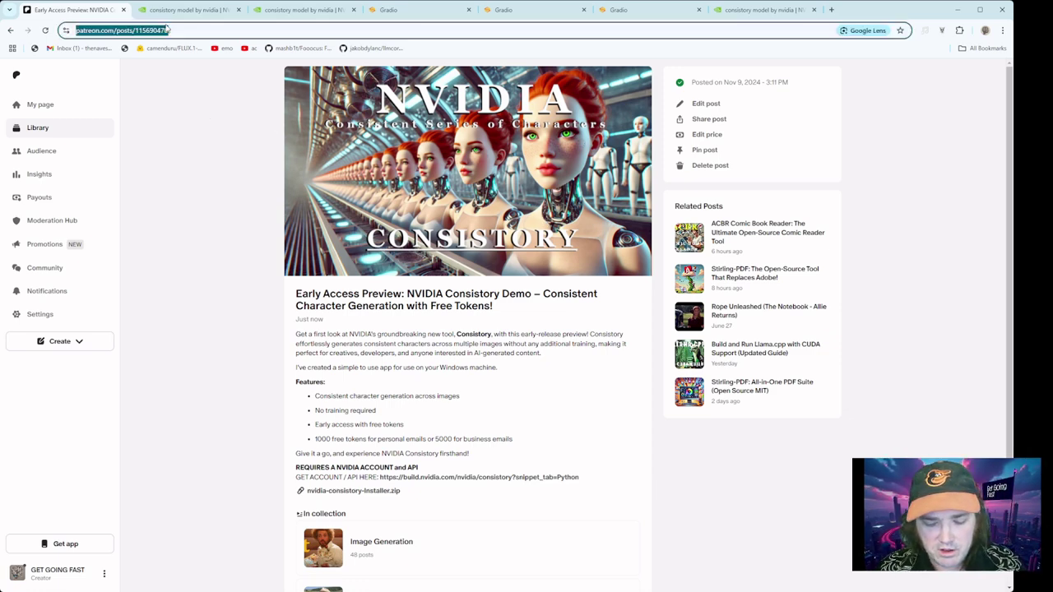
{"action": "type", "text": "patreon.com"}
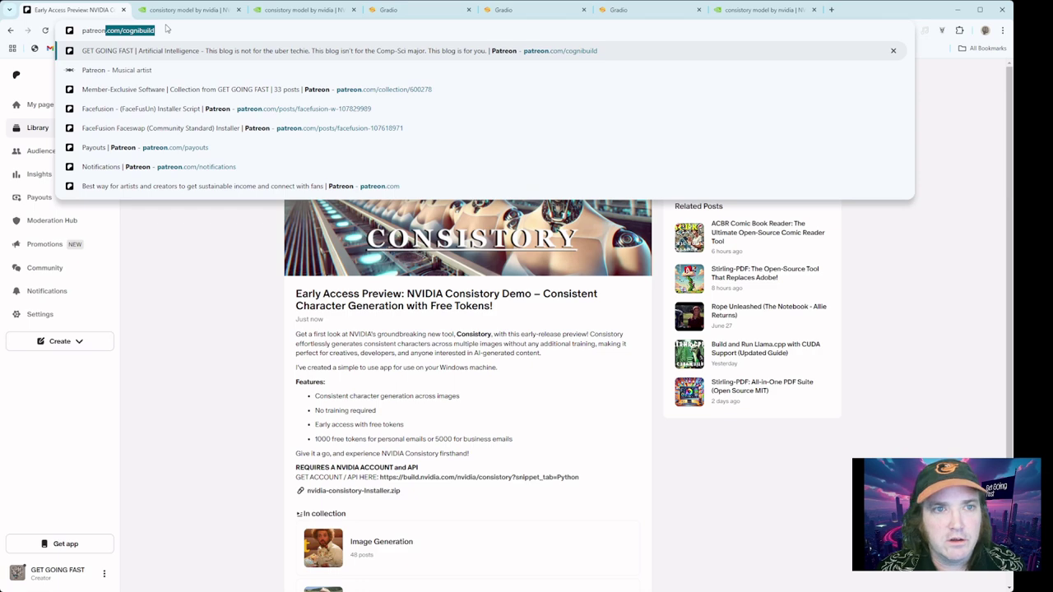
{"action": "type", "text": "/cognbu"}
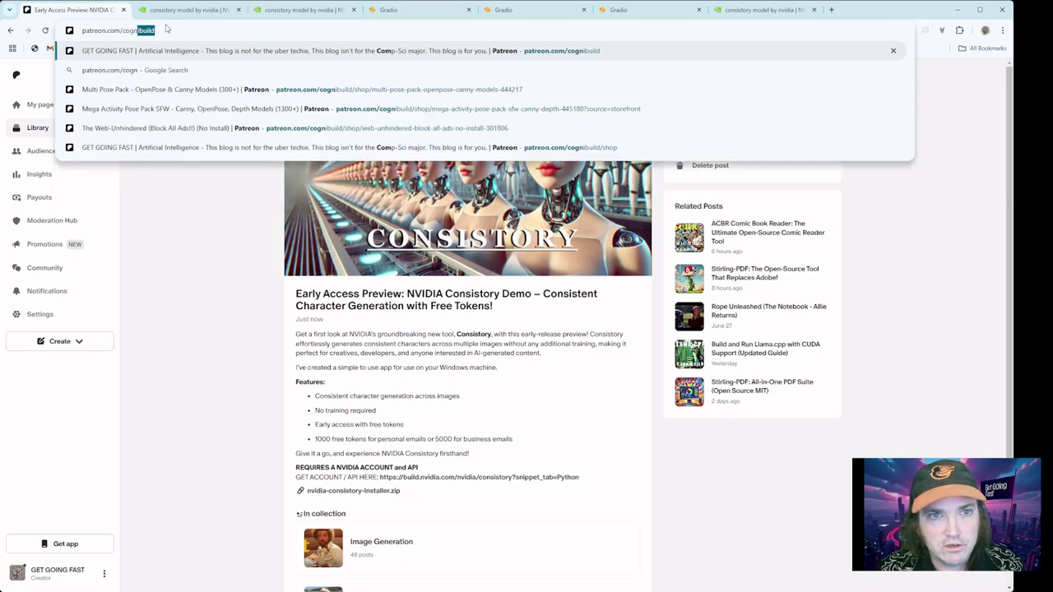
{"action": "key", "text": "BackSpace"}
{"action": "key", "text": "BackSpace"}
{"action": "type", "text": "ibuild"}
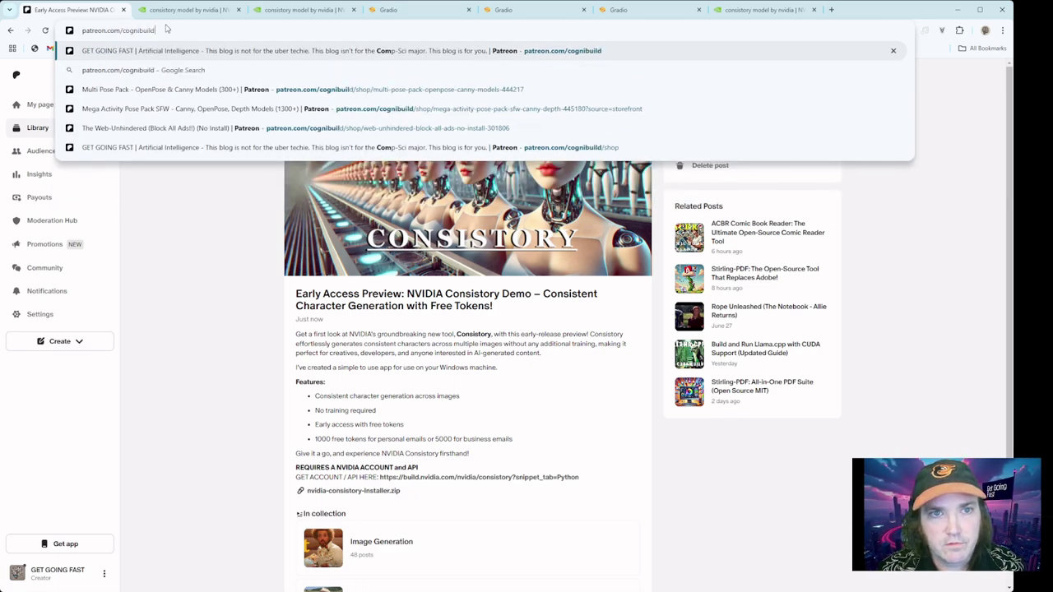
{"action": "key", "text": "Return"}
{"action": "scroll", "coordinate": [317, 193], "scroll_direction": "down", "scroll_amount": 10}
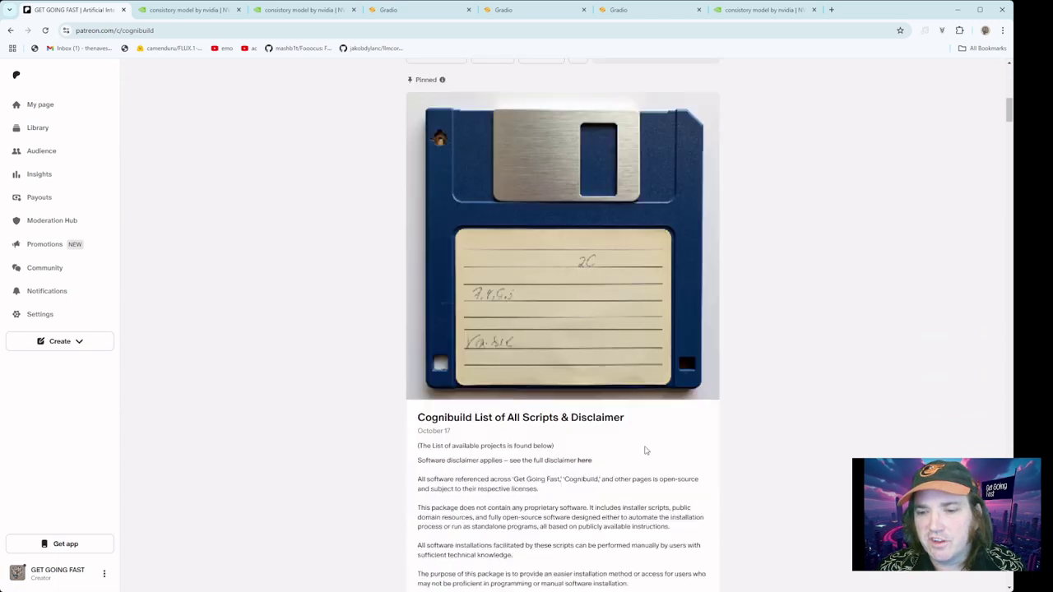
{"action": "scroll", "coordinate": [630, 438], "scroll_direction": "down", "scroll_amount": 3}
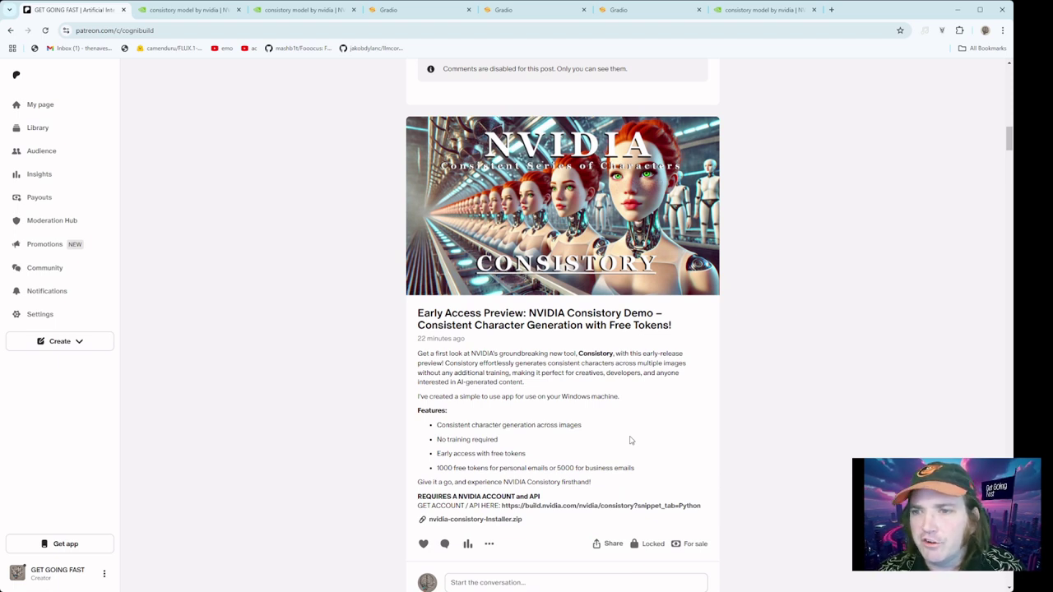
{"action": "scroll", "coordinate": [631, 440], "scroll_direction": "down", "scroll_amount": 1}
{"action": "scroll", "coordinate": [623, 437], "scroll_direction": "up", "scroll_amount": 1}
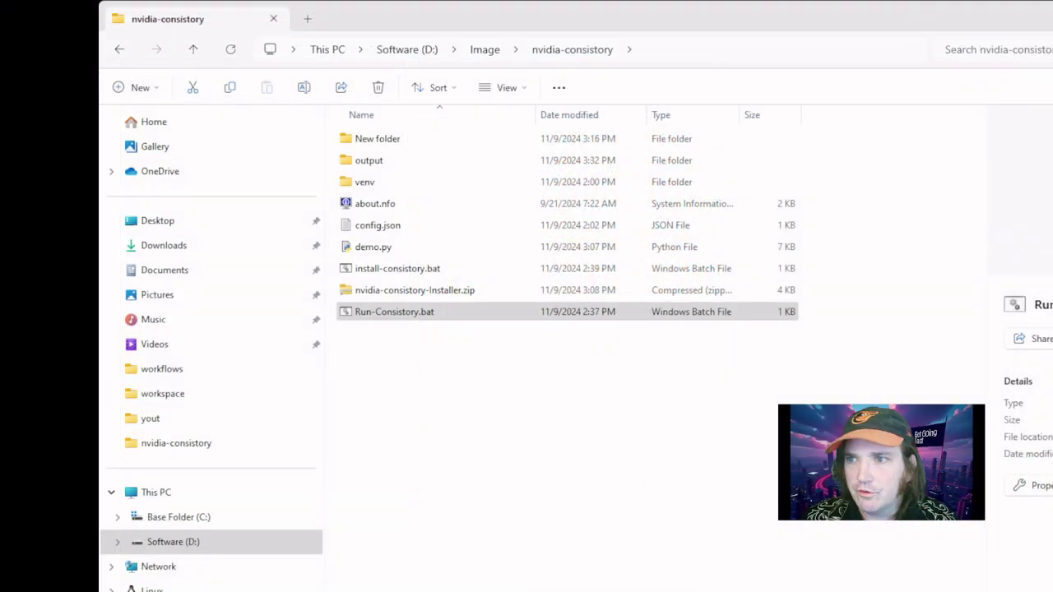
In New folder, extract nvidia-consistory-Installer.zip and select the resulting install-consistory.bat
{"action": "double_click", "coordinate": [407, 142]}
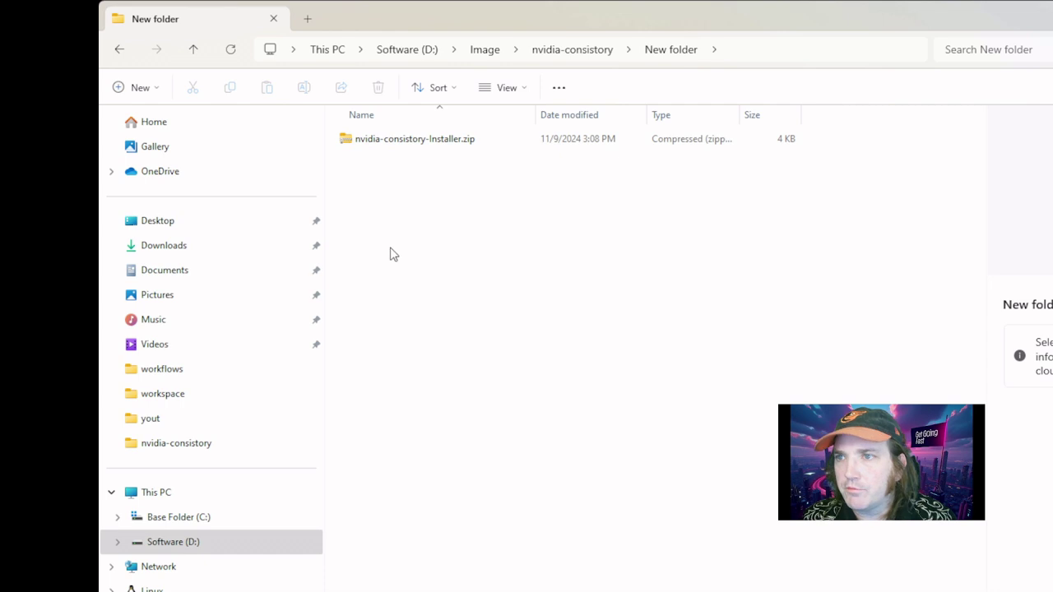
{"action": "left_click", "coordinate": [417, 140]}
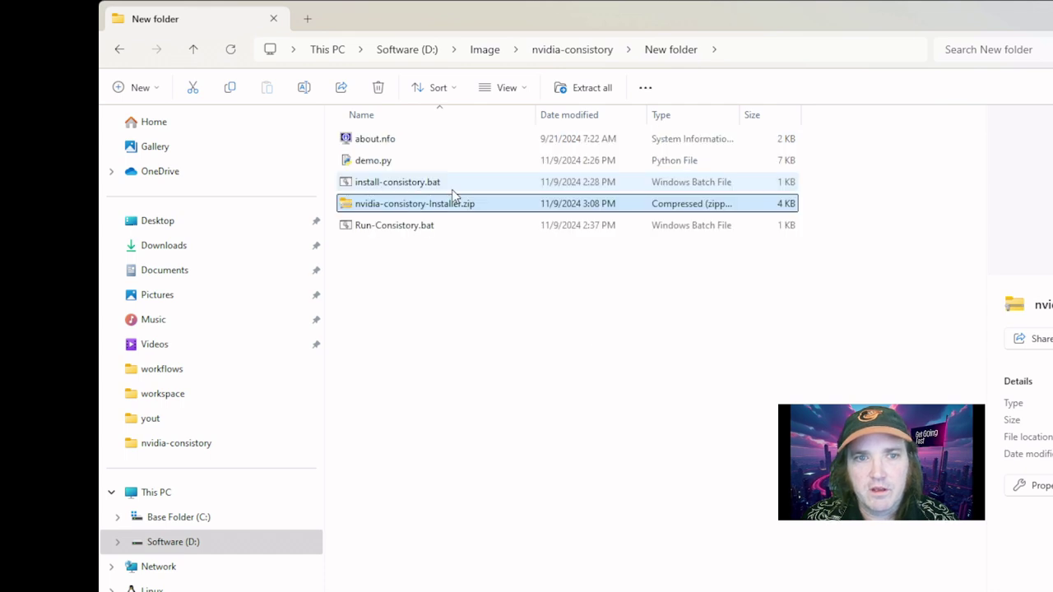
{"action": "left_click", "coordinate": [463, 298]}
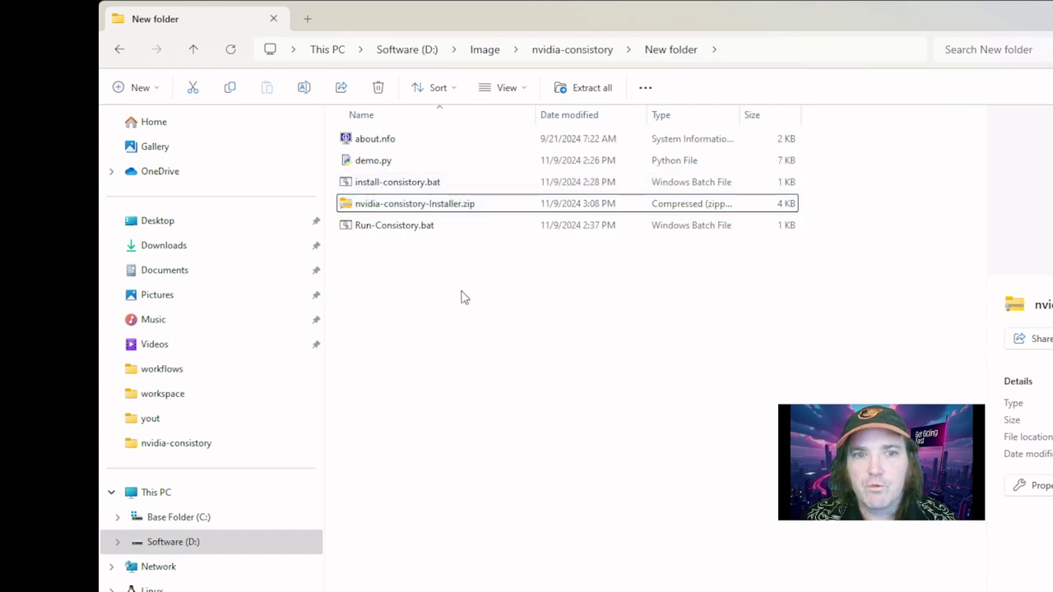
{"action": "left_click", "coordinate": [415, 187]}
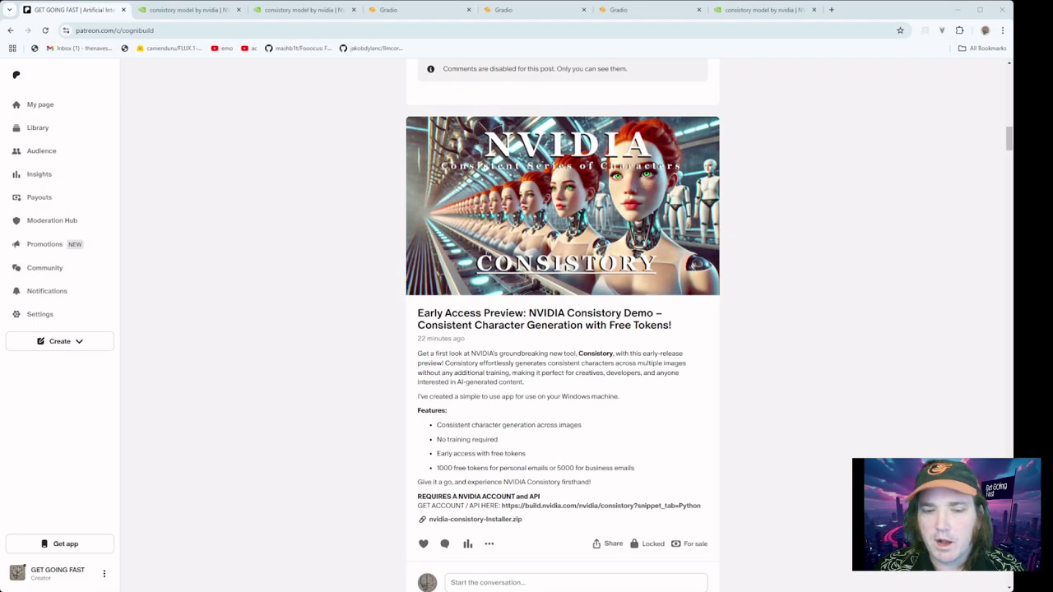
Switch to the NVIDIA/Consistory Preview app and view the Style options, leaving 'A photo of'
{"action": "left_click", "coordinate": [627, 11]}
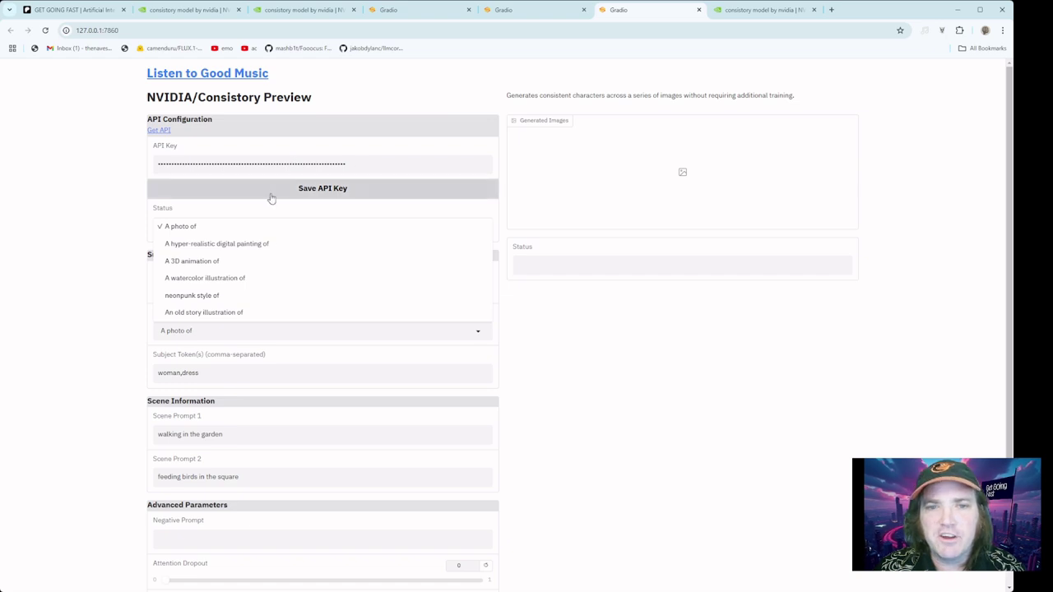
{"action": "left_click", "coordinate": [150, 252]}
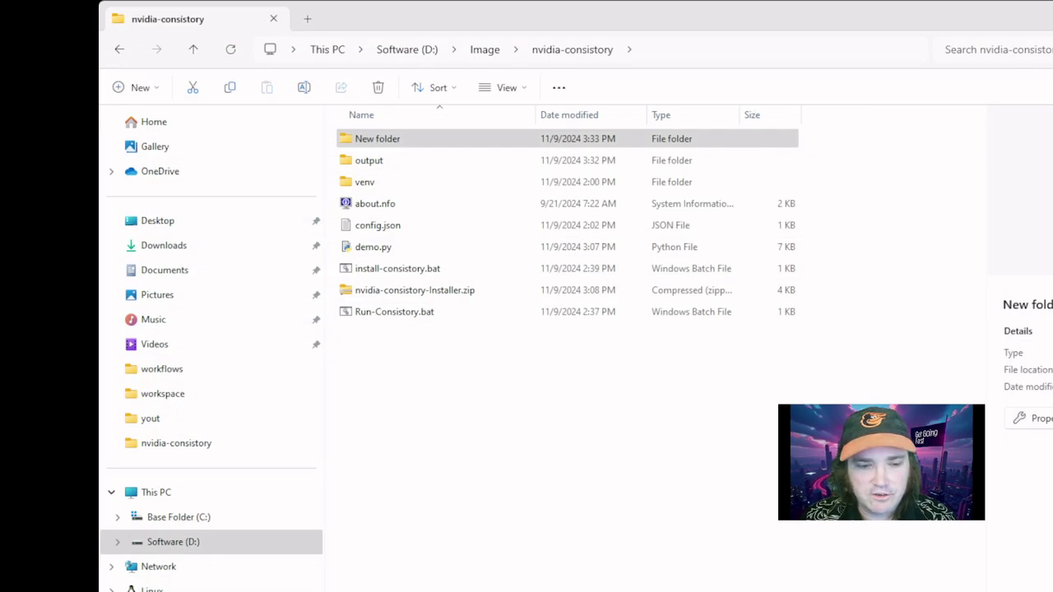
Open the output folder and preview the first of the six saved old-woman scene PNGs
{"action": "left_click", "coordinate": [576, 18]}
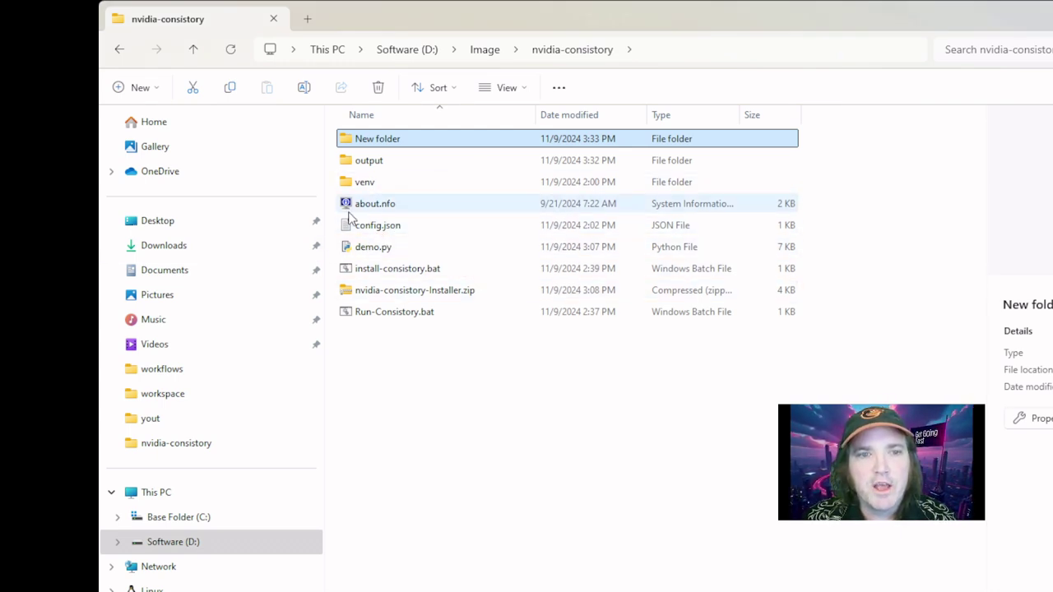
{"action": "double_click", "coordinate": [368, 161]}
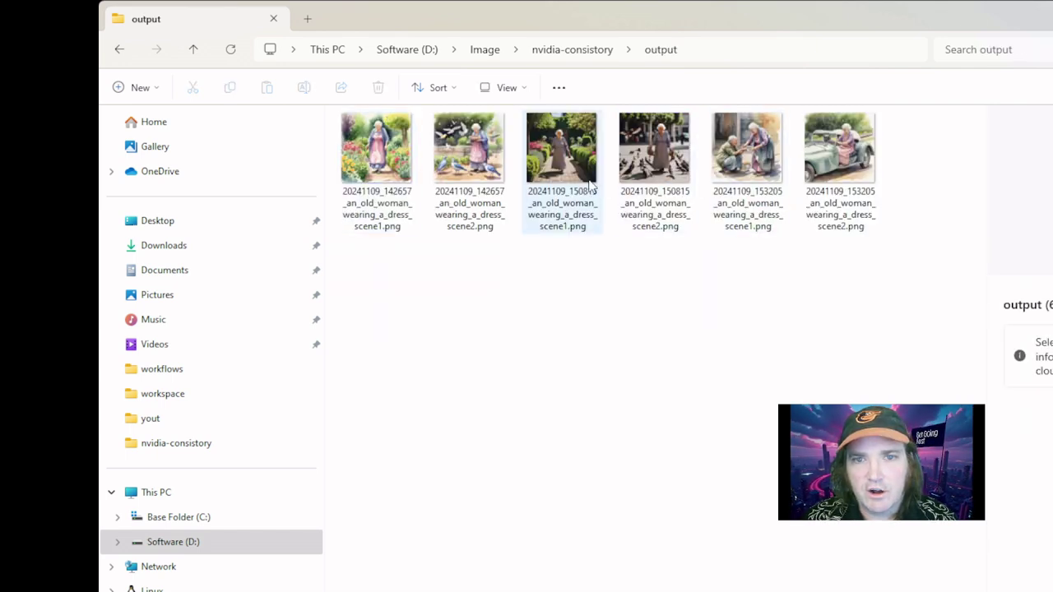
{"action": "left_click", "coordinate": [378, 148]}
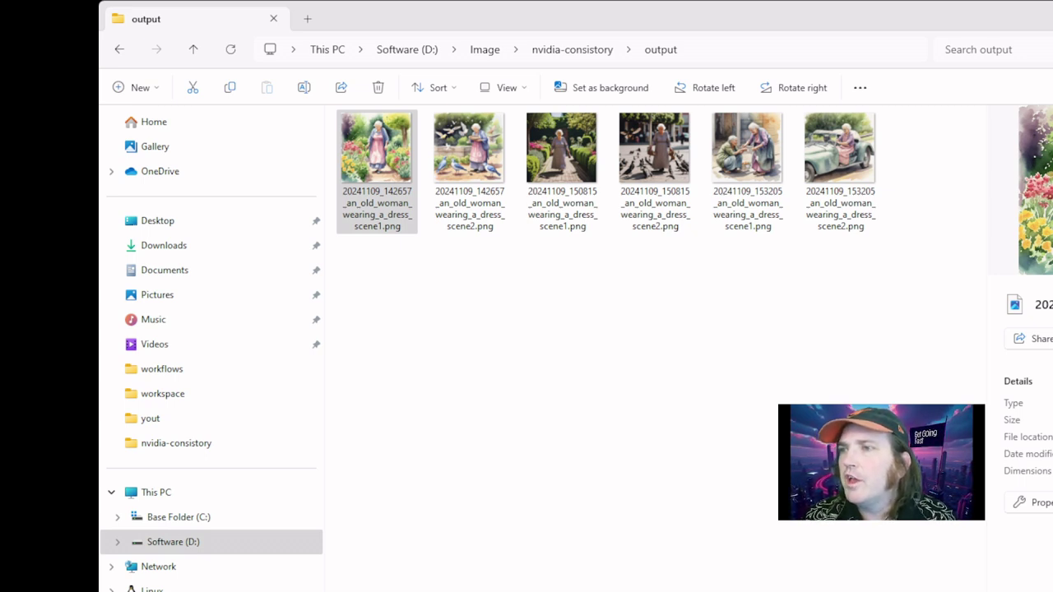
{"action": "key", "text": "alt+Tab"}
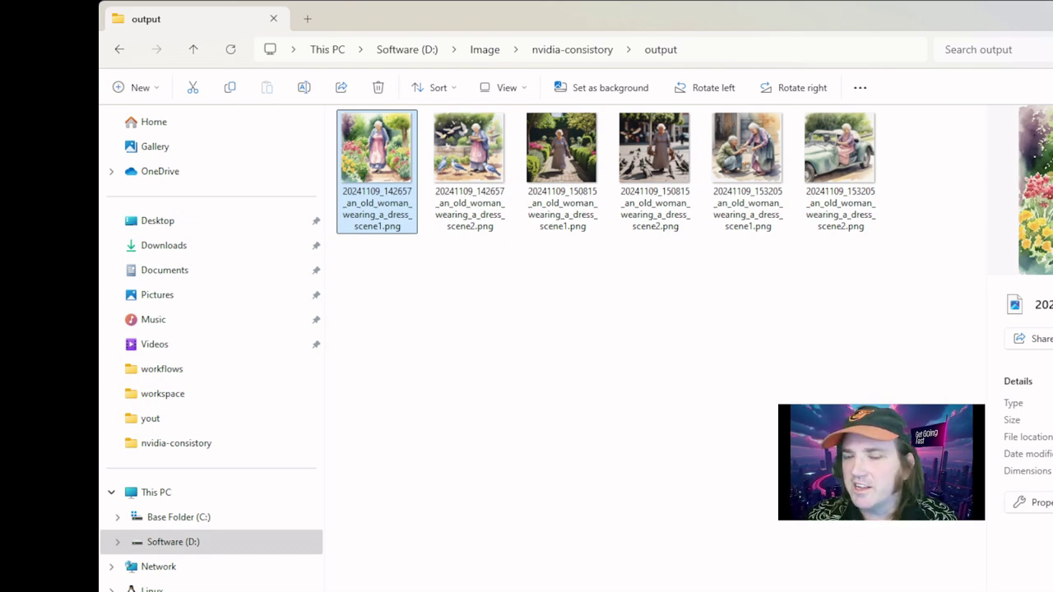
{"action": "key", "text": "alt+Tab"}
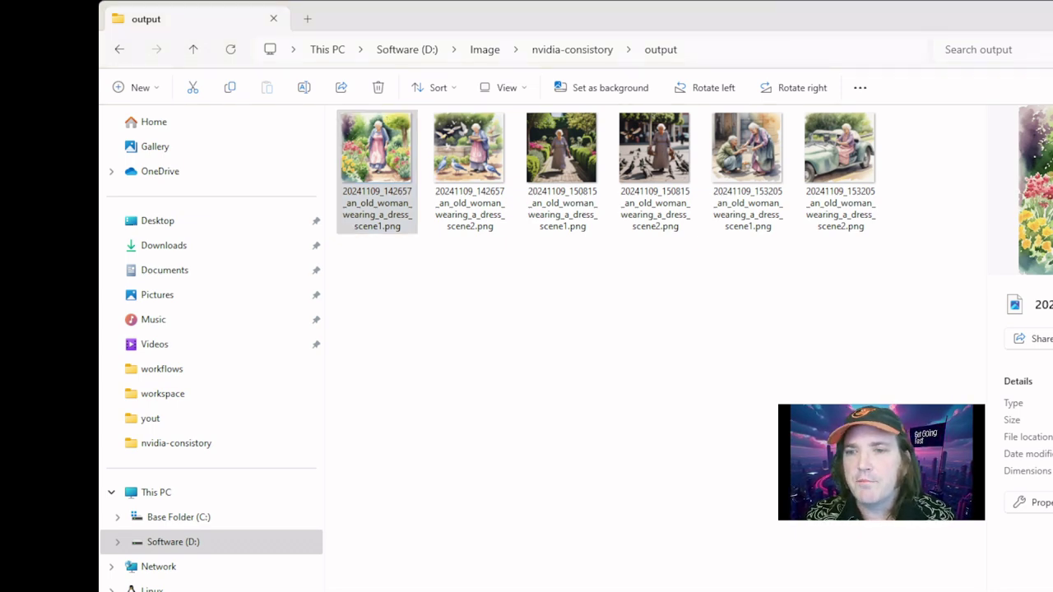